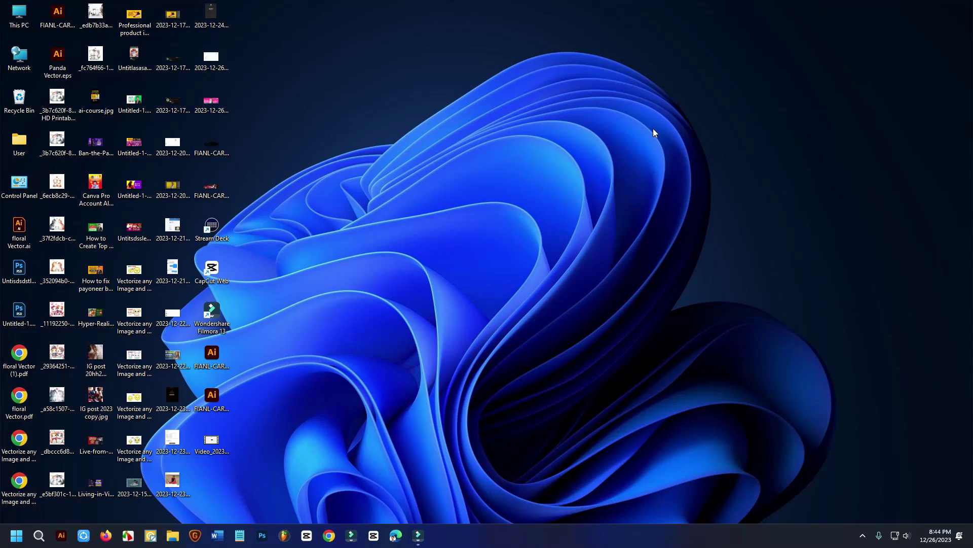
# Step: Open the Start menu and launch Microsoft Edge from the pinned apps
pyautogui.click(16, 536)
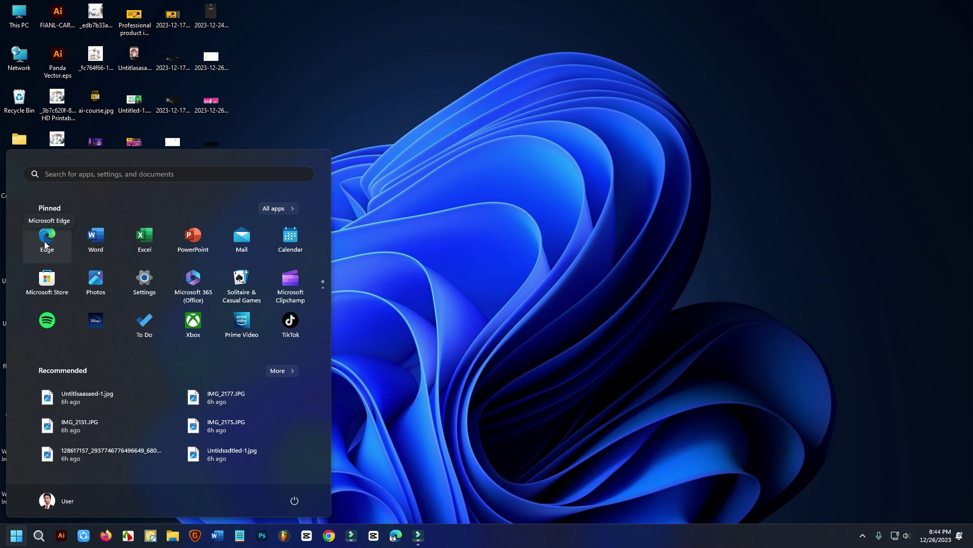
pyautogui.click(45, 245)
# Step: Launch Edge, start Bing Chat with GPT-4 in a new tab, and show the sidebar's Customize apps list
pyautogui.click(45, 244)
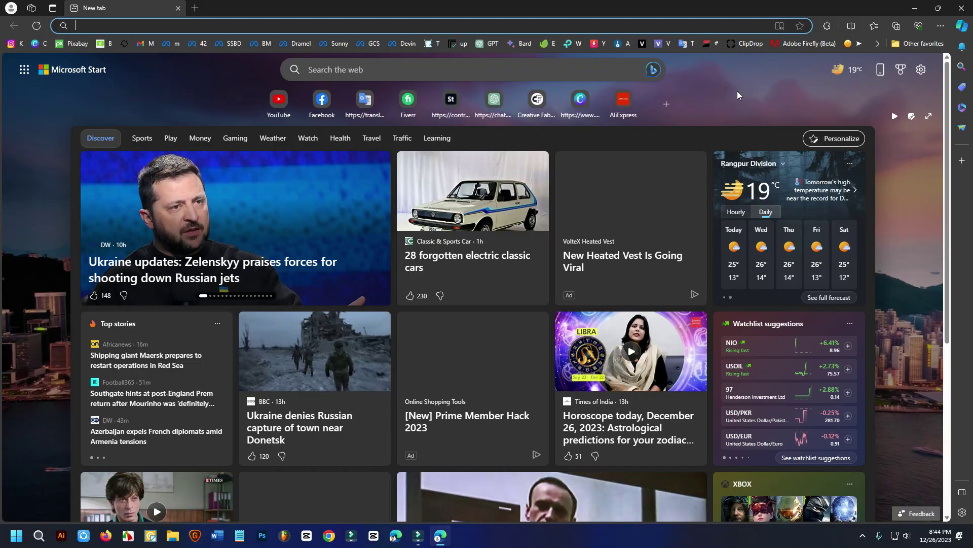
pyautogui.scroll(-10, 738, 95)
pyautogui.scroll(10, 573, 229)
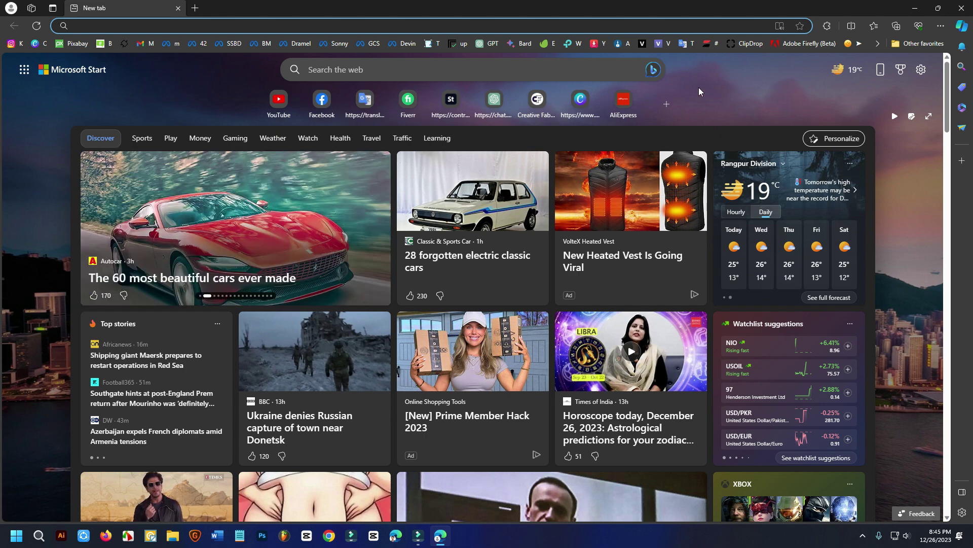
pyautogui.click(195, 8)
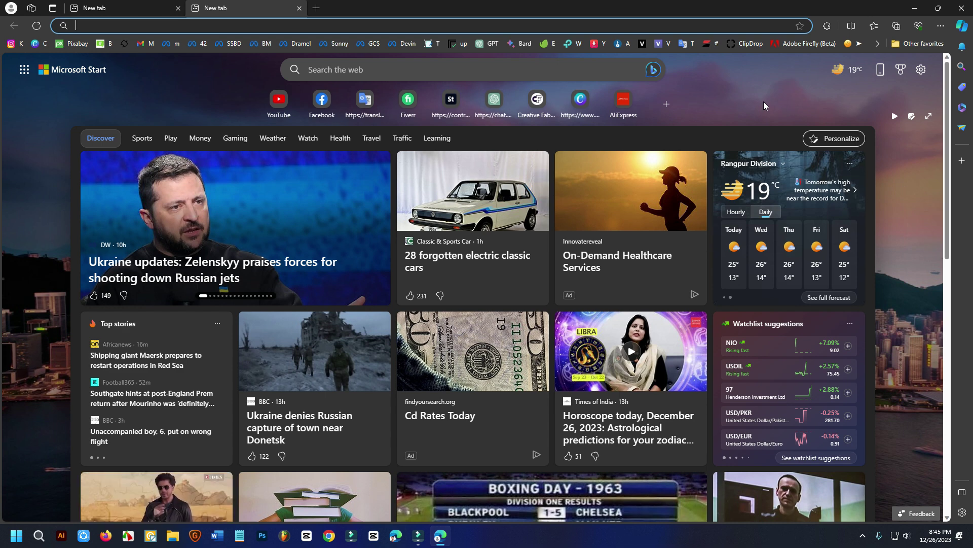
pyautogui.click(653, 74)
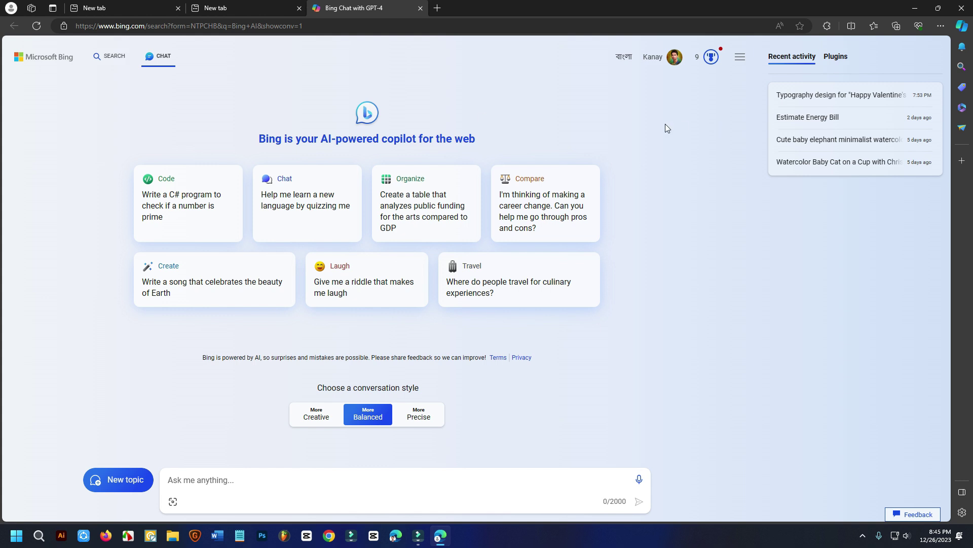
pyautogui.click(963, 161)
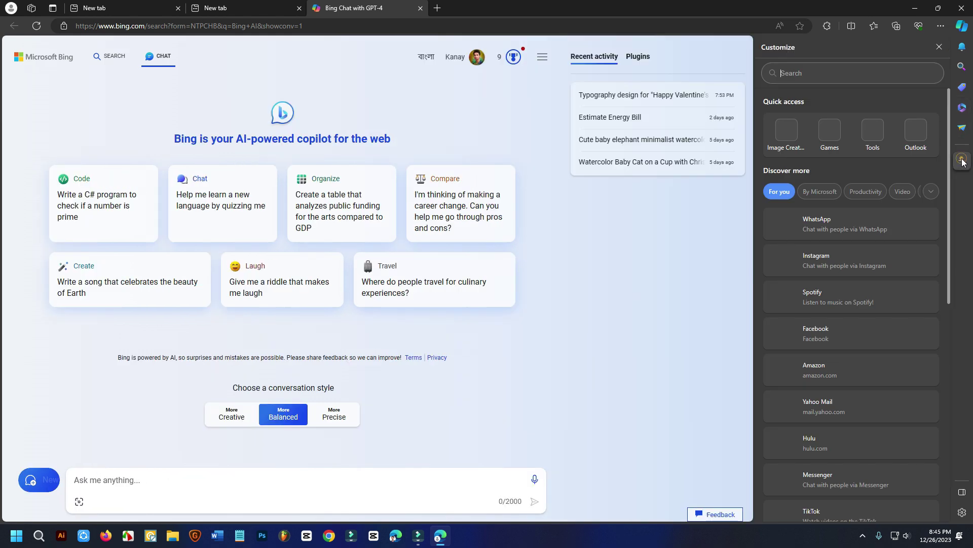
# Step: Run Image Creator from Designer in the sidebar, browse its gallery, then start a fourth tab
pyautogui.click(773, 138)
pyautogui.scroll(-5, 865, 329)
pyautogui.scroll(5, 864, 329)
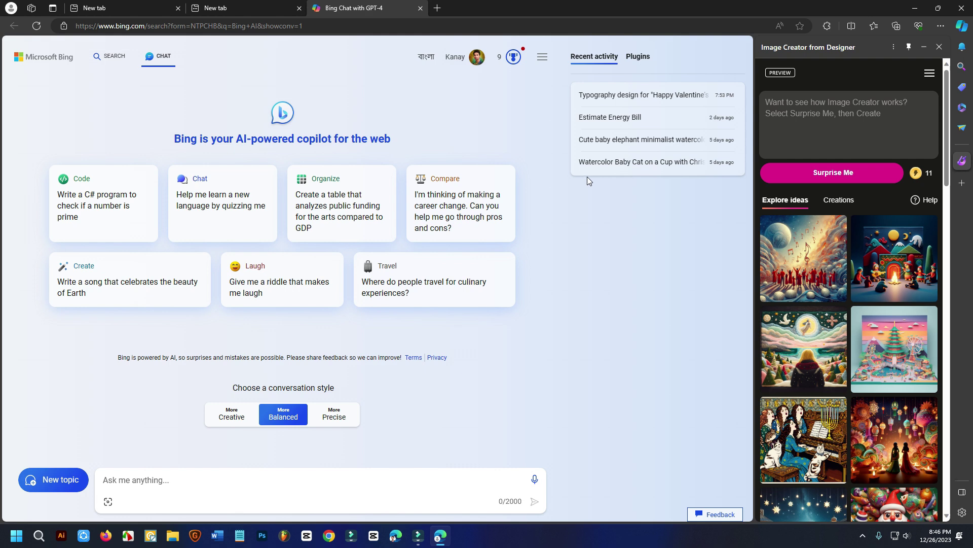
pyautogui.click(437, 8)
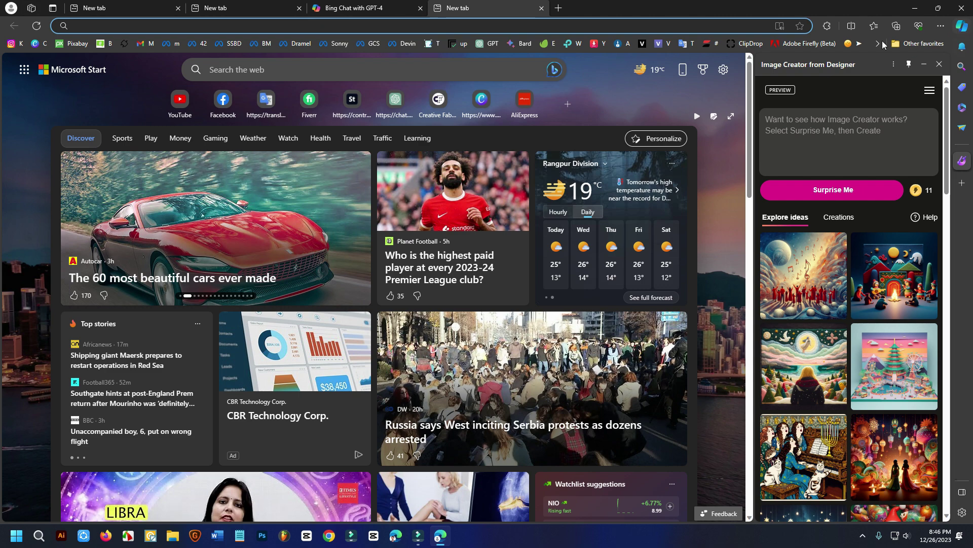
pyautogui.click(13, 8)
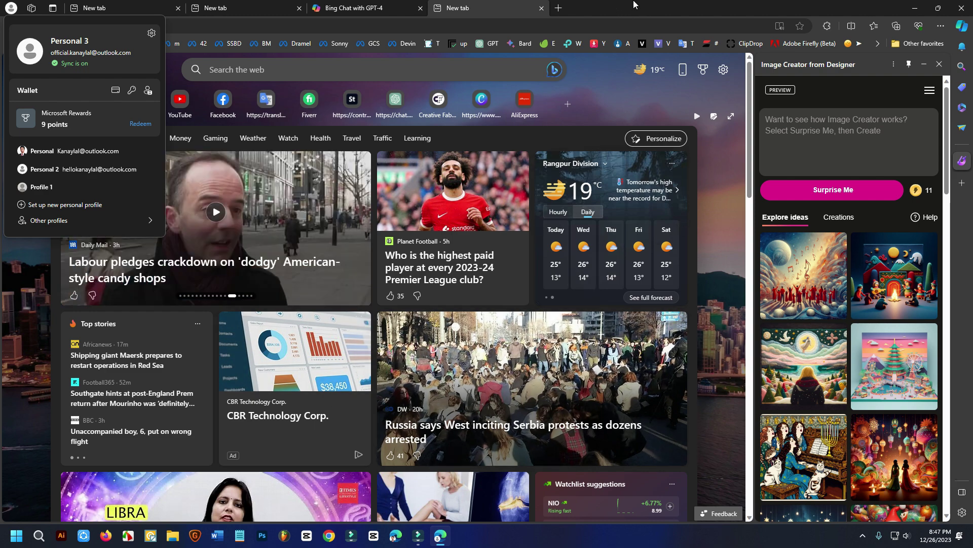
pyautogui.click(742, 30)
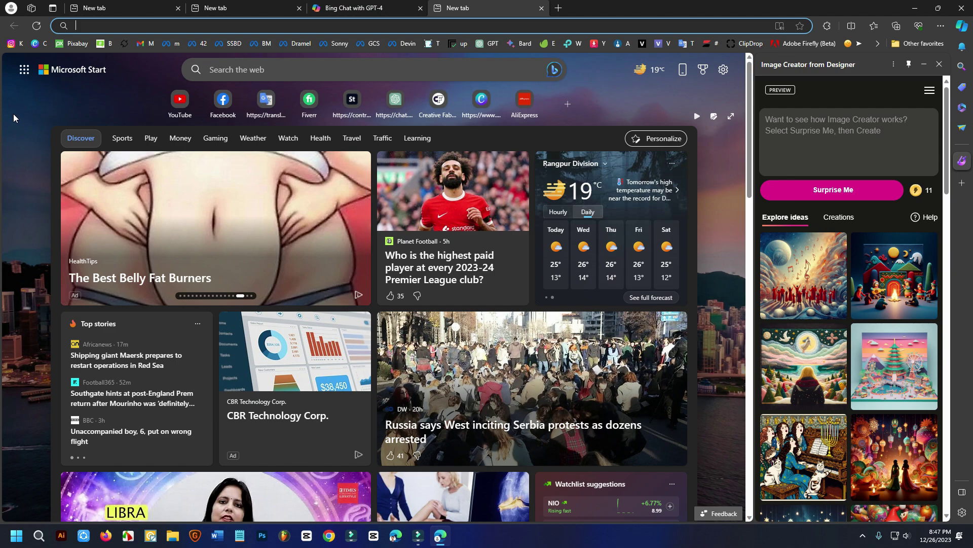
pyautogui.scroll(-4, 13, 116)
pyautogui.scroll(-3, 13, 117)
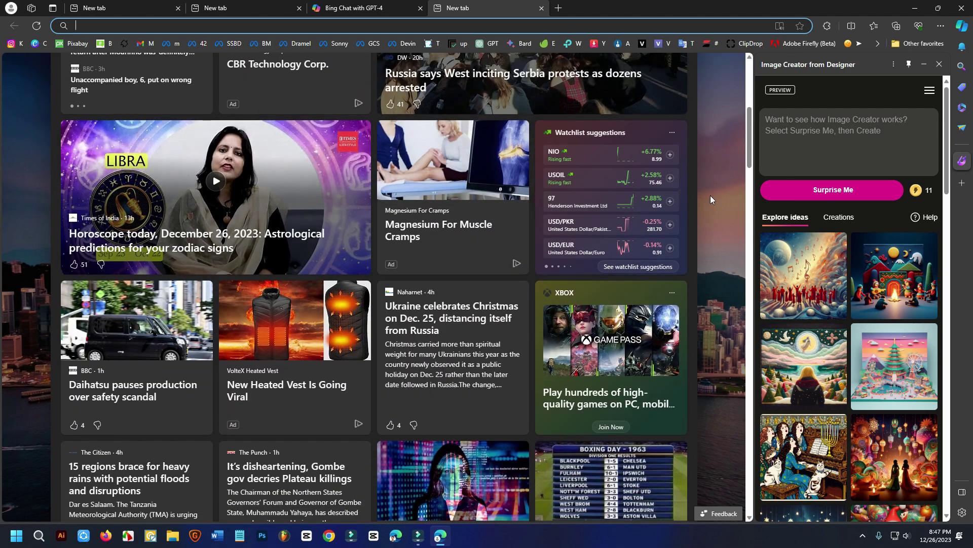
pyautogui.click(330, 535)
pyautogui.scroll(-5, 526, 233)
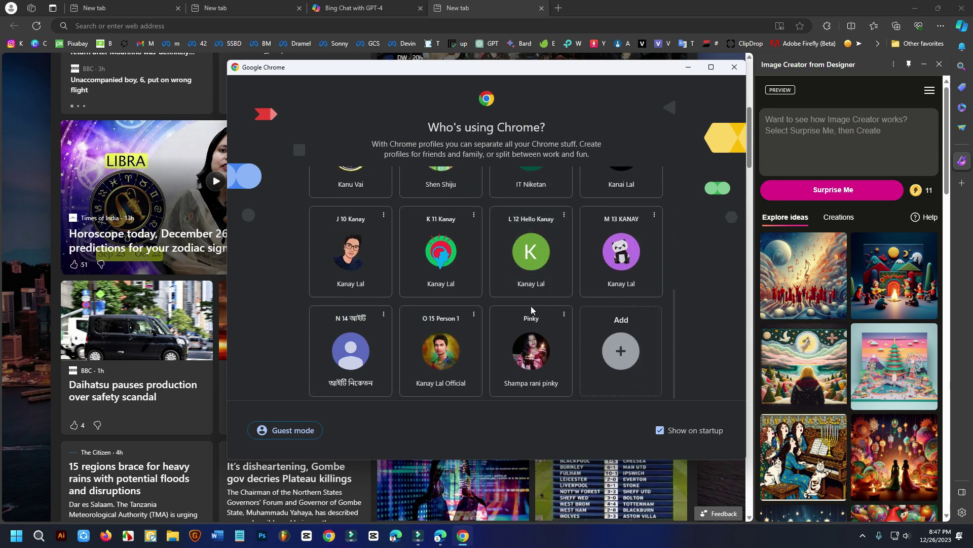
pyautogui.scroll(5, 447, 245)
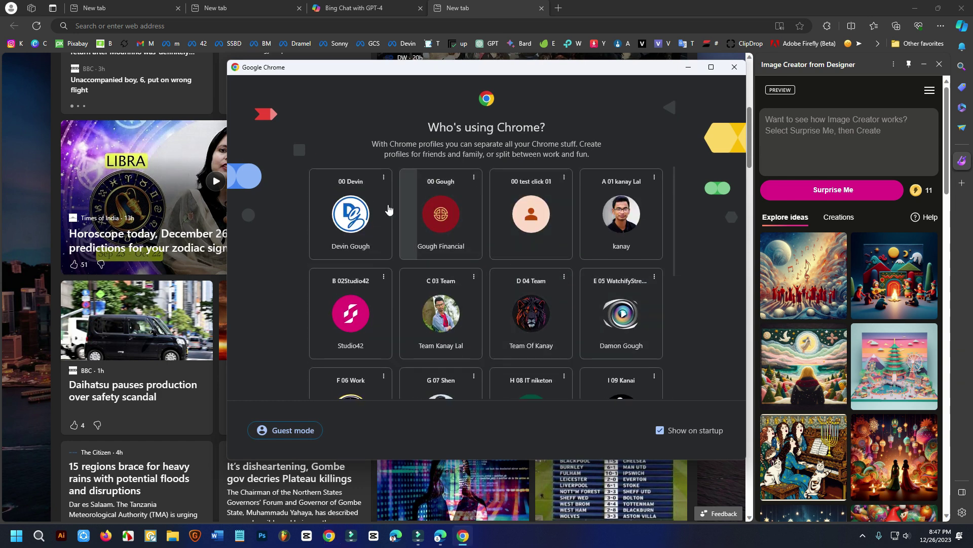
pyautogui.scroll(-2, 651, 295)
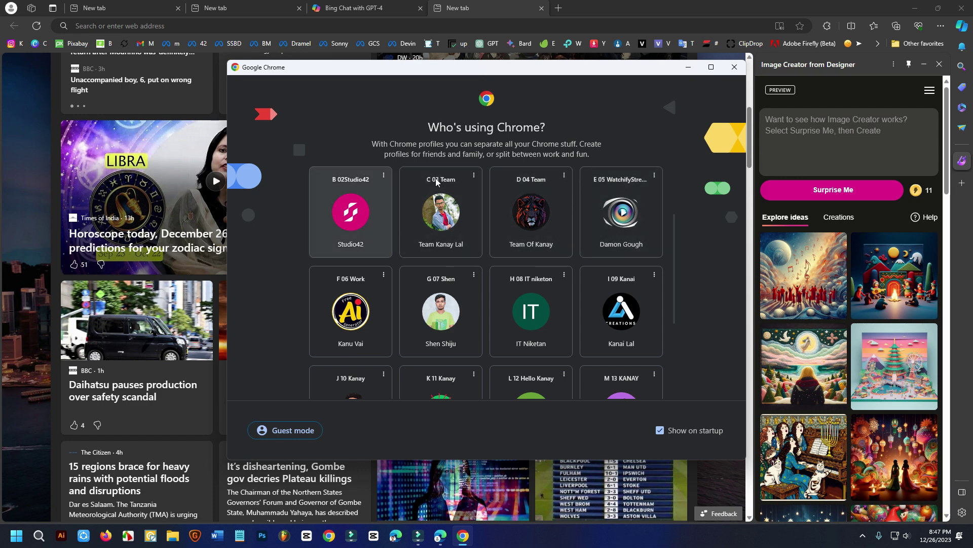
pyautogui.click(744, 72)
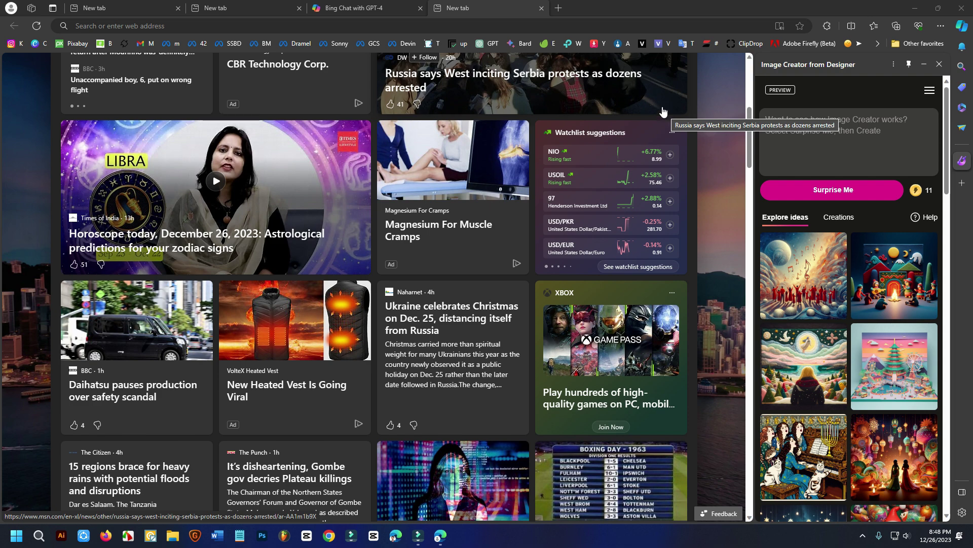
# Step: From the profile menu, launch a Personal profile window, then a Personal 2 profile window
pyautogui.click(11, 9)
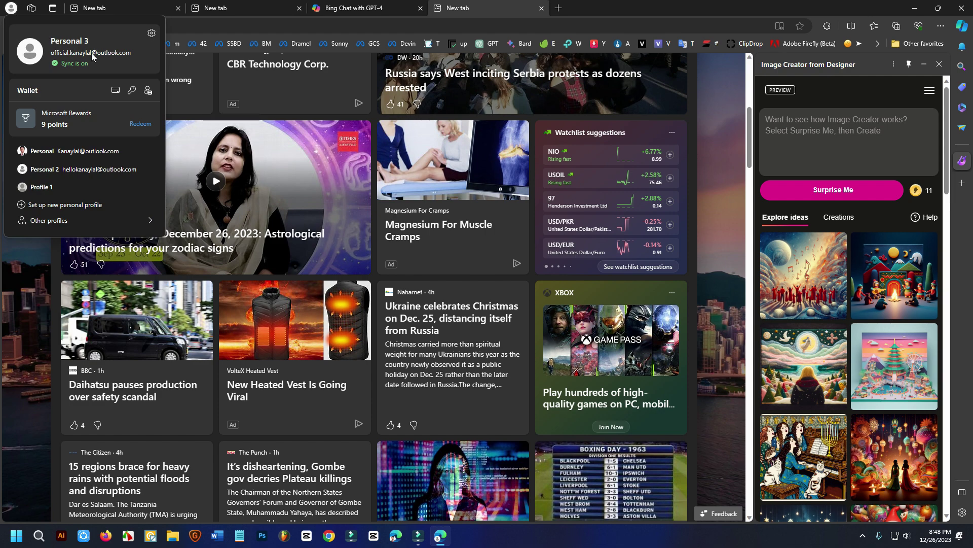
pyautogui.click(89, 151)
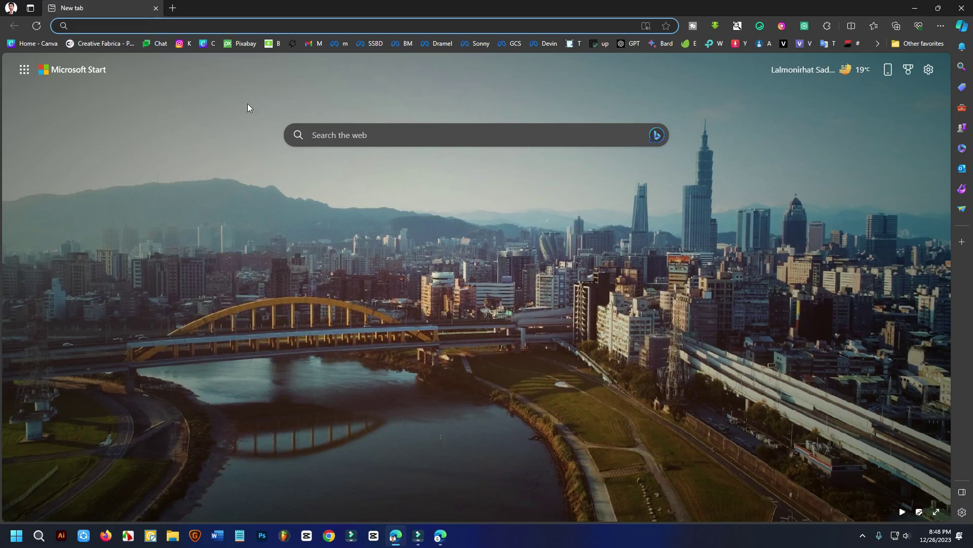
pyautogui.click(11, 8)
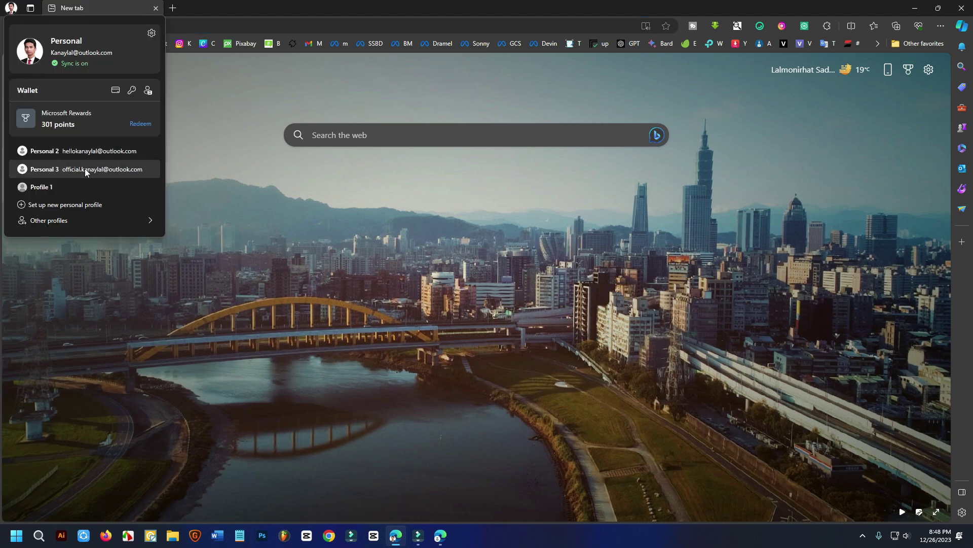
pyautogui.click(85, 149)
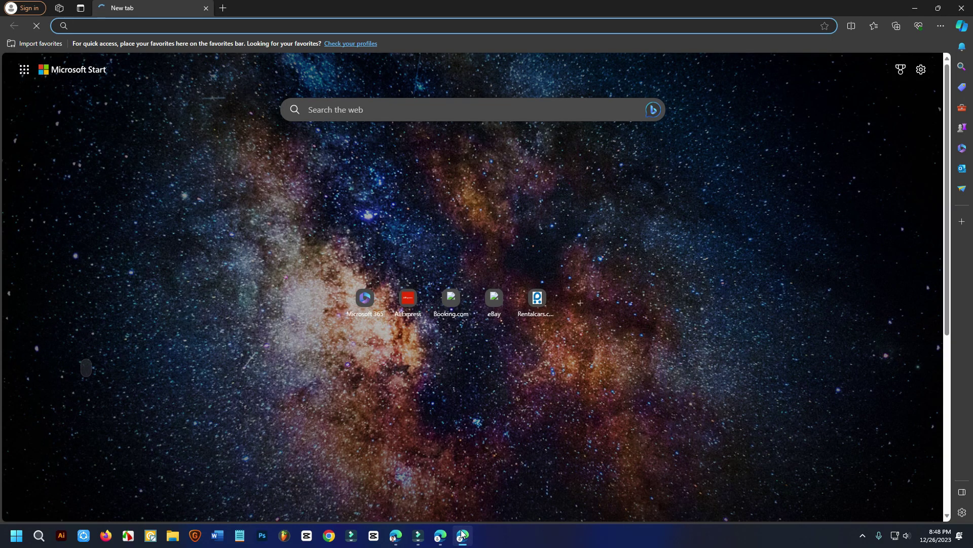
pyautogui.moveTo(405, 542)
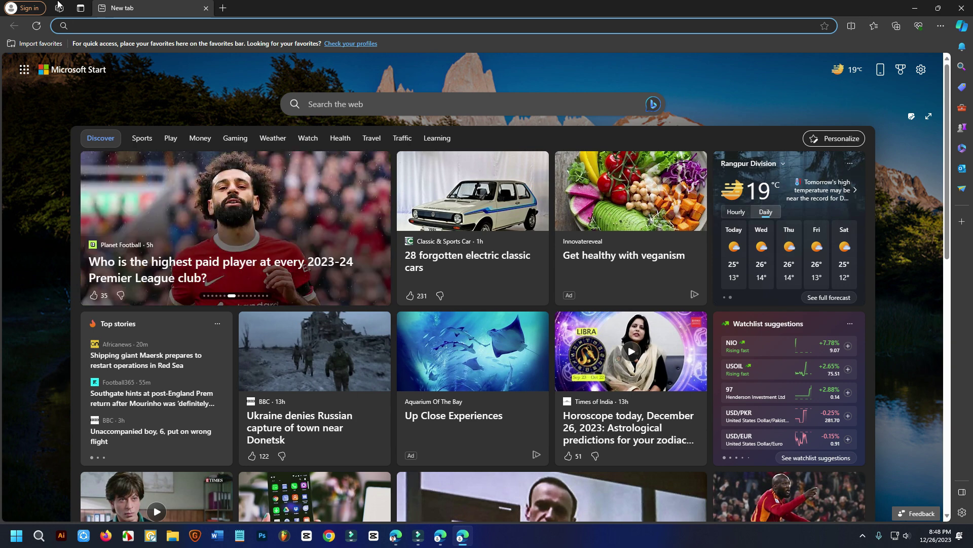
# Step: Check the Personal 2 sign-in status, add a new tab, then switch to the Personal window
pyautogui.click(24, 8)
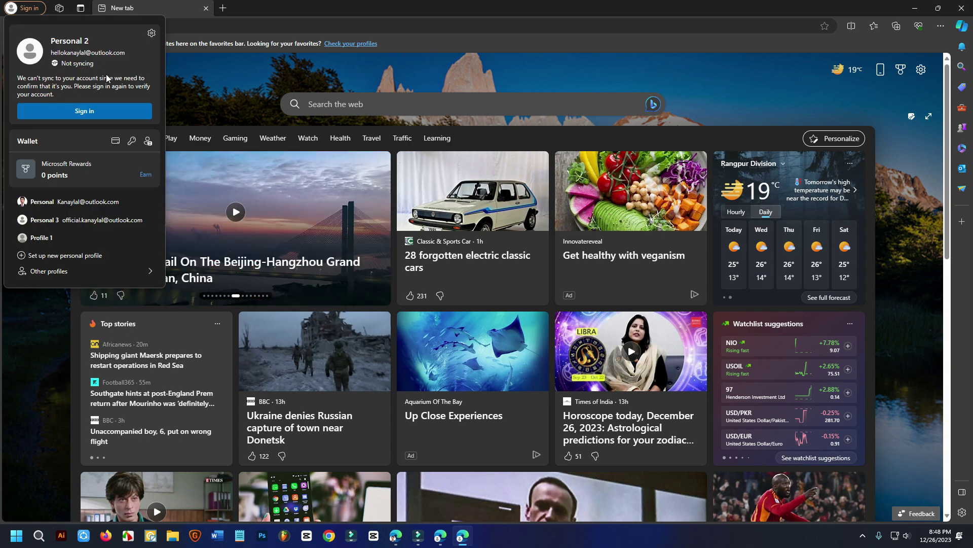
pyautogui.click(354, 73)
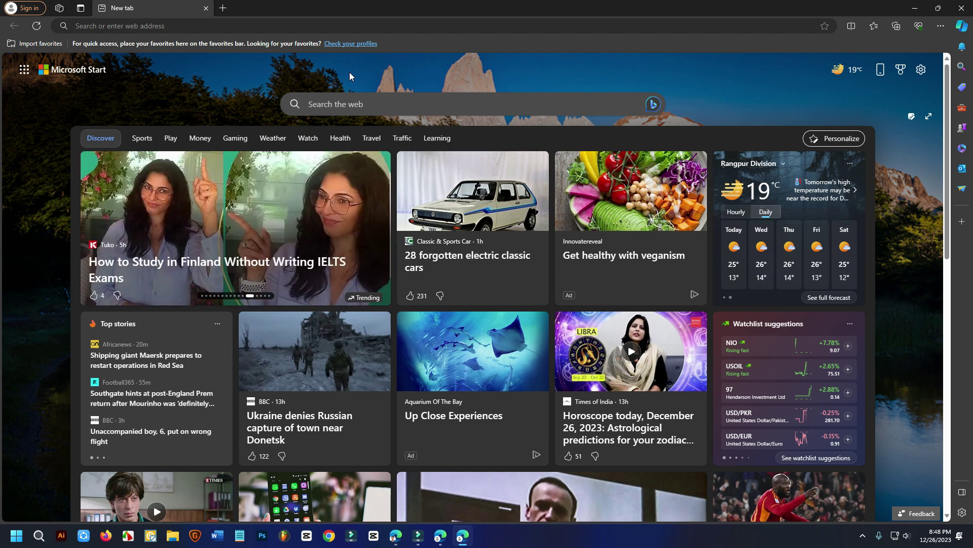
pyautogui.click(223, 7)
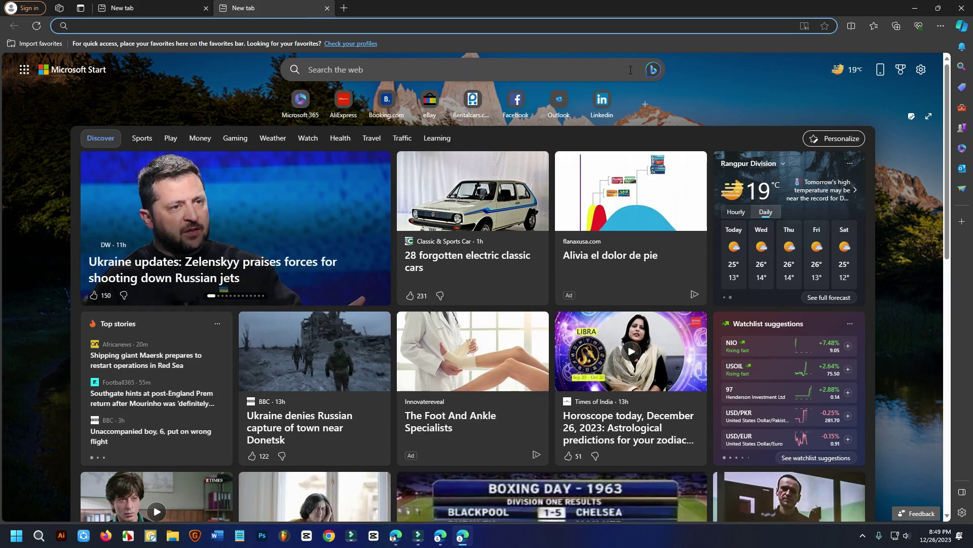
pyautogui.click(399, 538)
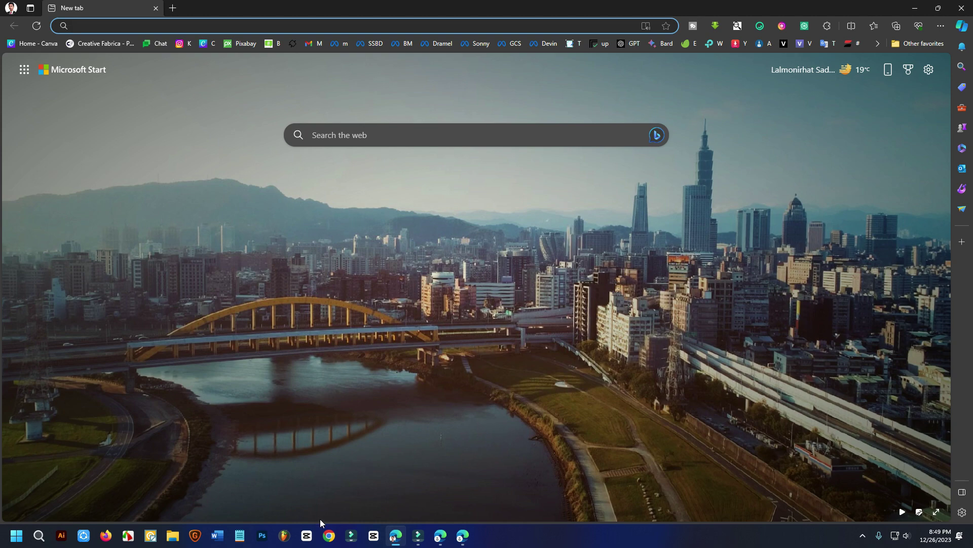
# Step: Launch Chrome with a saved profile, browse the Google apps grid, then minimize Chrome
pyautogui.click(329, 535)
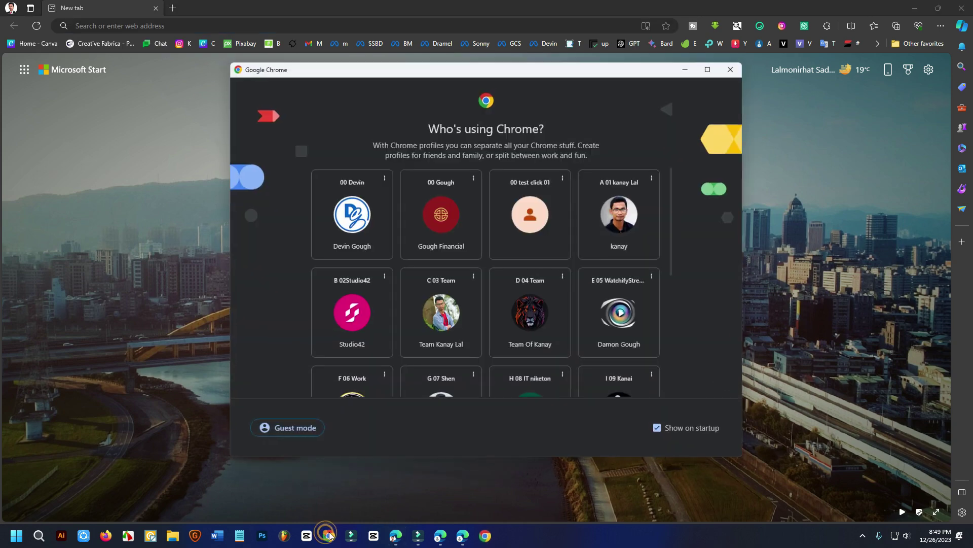
pyautogui.click(637, 222)
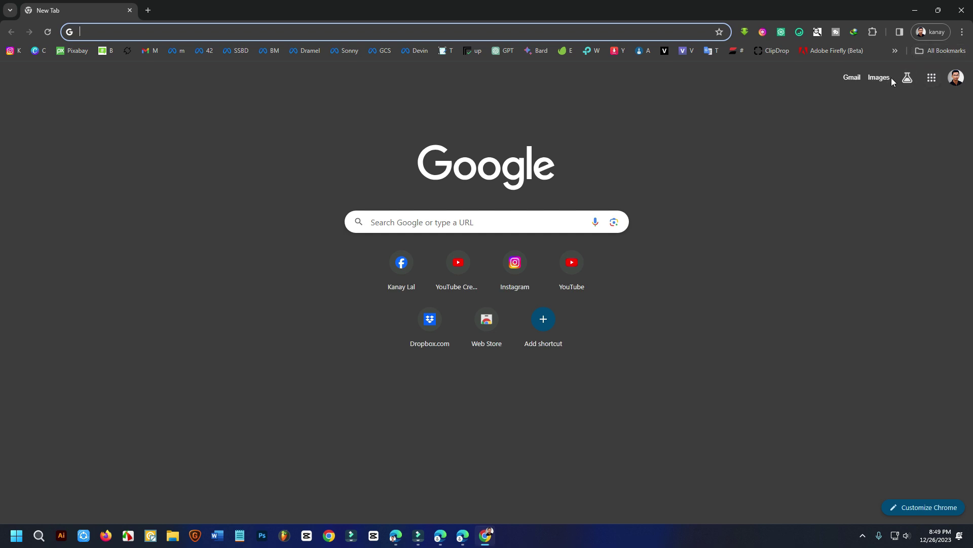
pyautogui.click(932, 78)
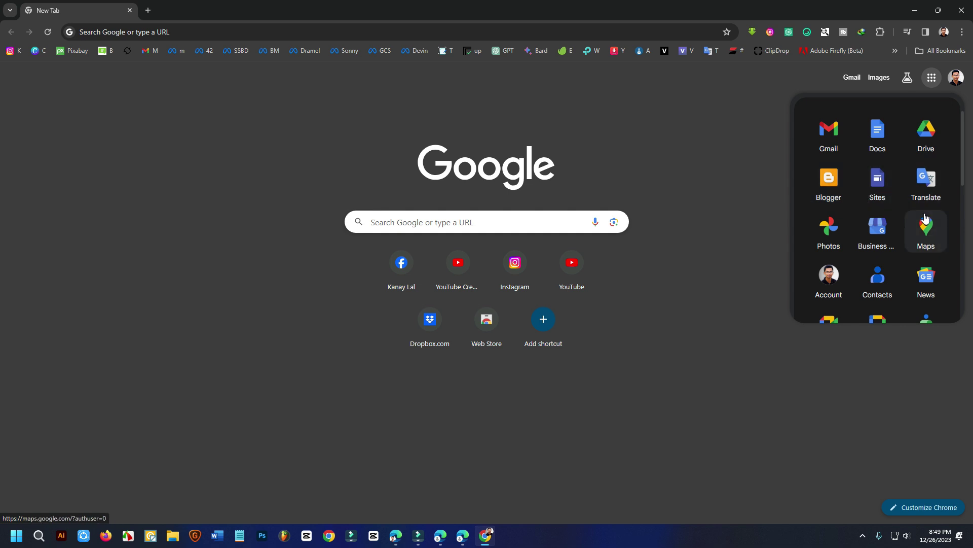
pyautogui.scroll(-7, 926, 226)
pyautogui.scroll(-3, 880, 248)
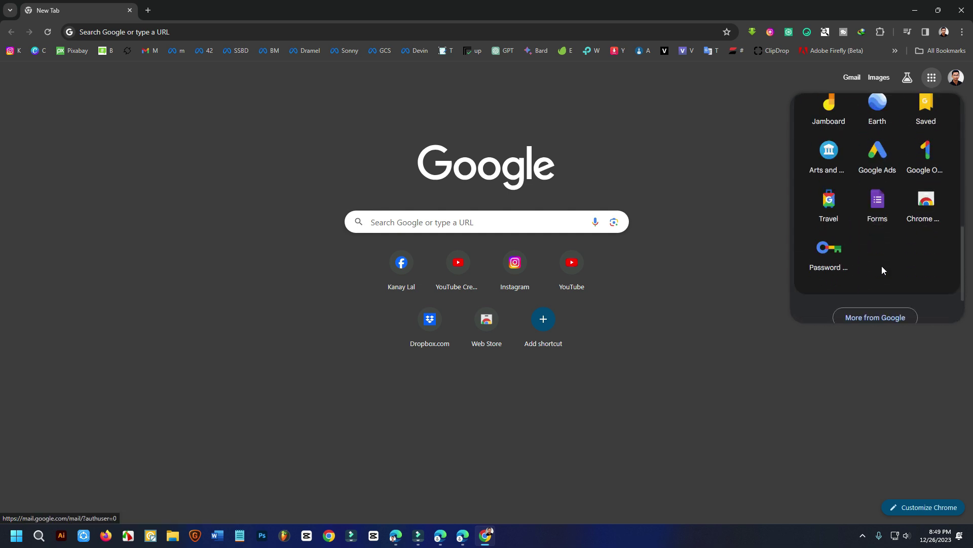
pyautogui.scroll(10, 882, 263)
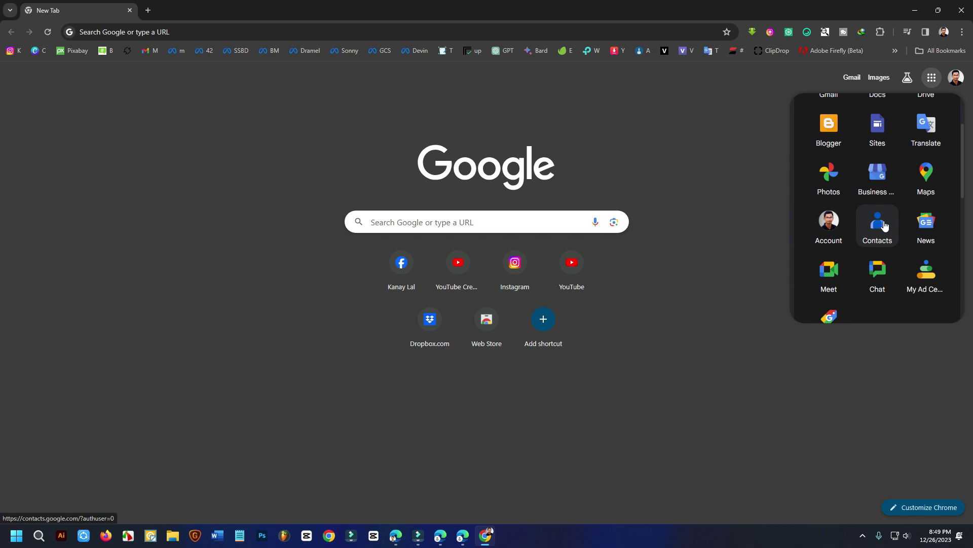
pyautogui.click(659, 189)
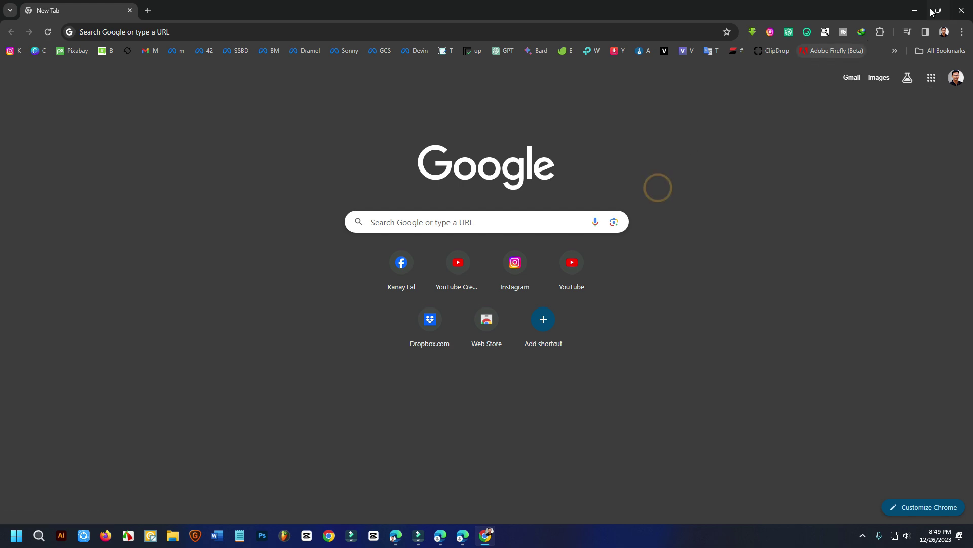
pyautogui.click(916, 10)
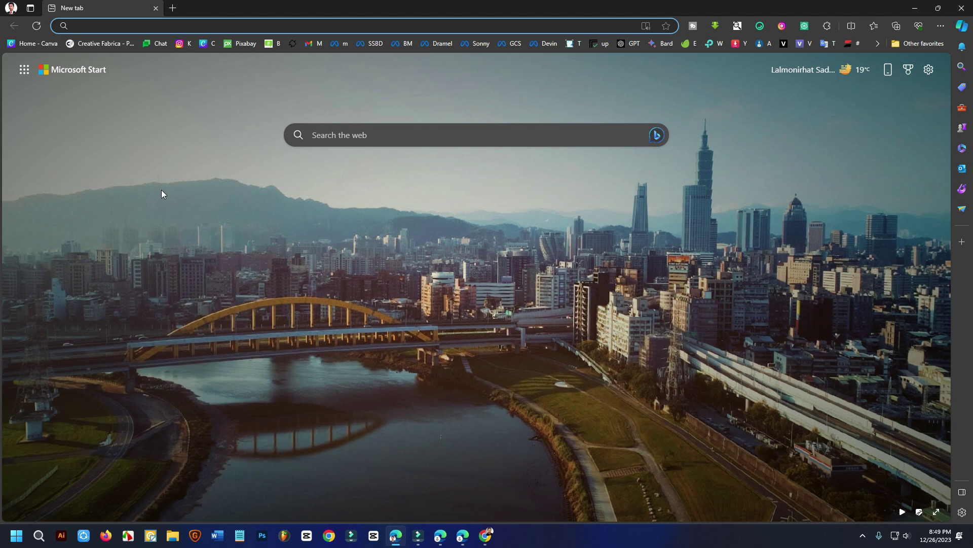
pyautogui.click(961, 241)
pyautogui.scroll(-8, 842, 409)
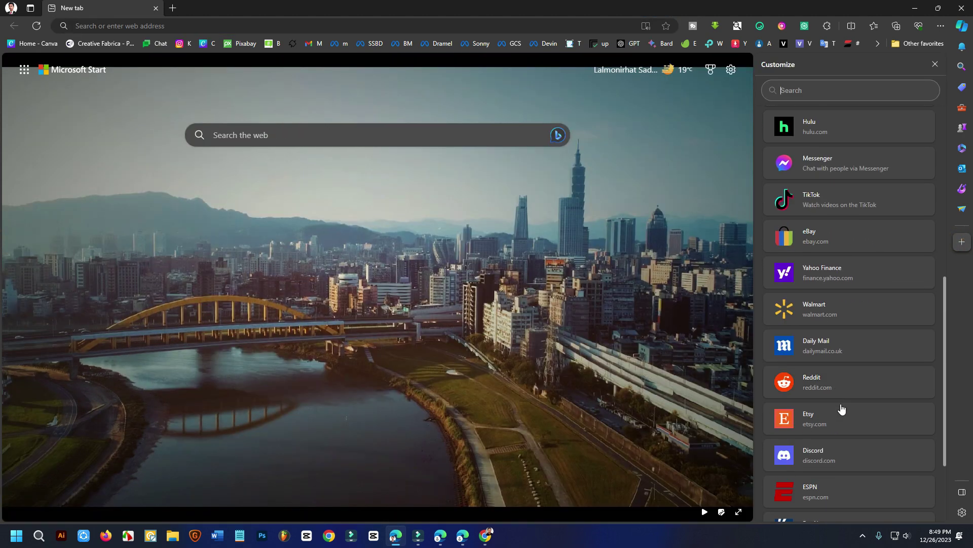
pyautogui.scroll(-3, 842, 408)
pyautogui.scroll(6, 845, 245)
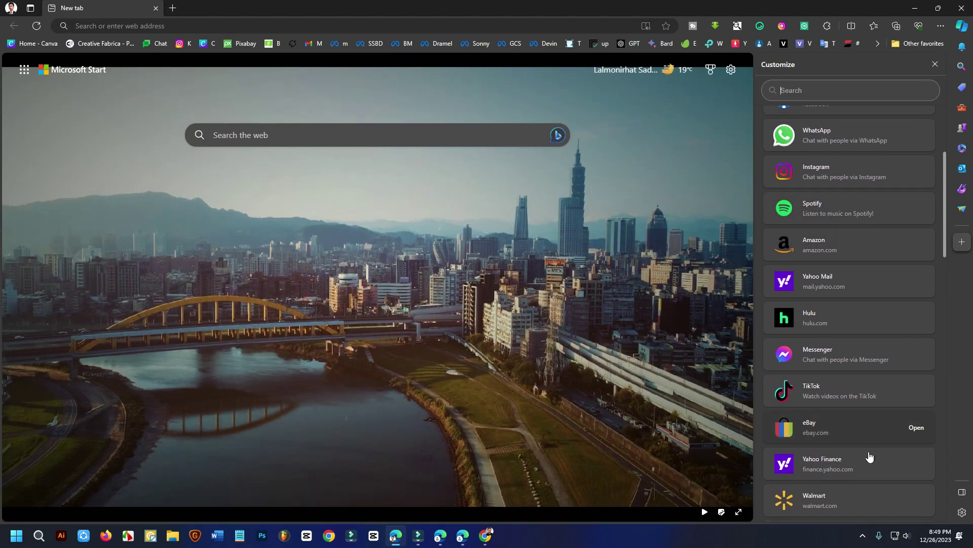
pyautogui.scroll(4, 870, 457)
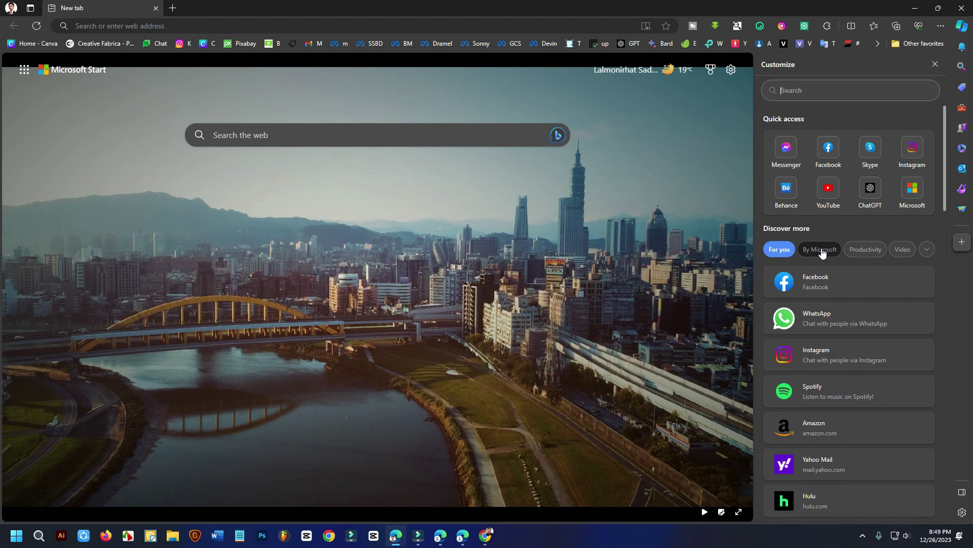
pyautogui.click(822, 250)
pyautogui.scroll(-3, 827, 228)
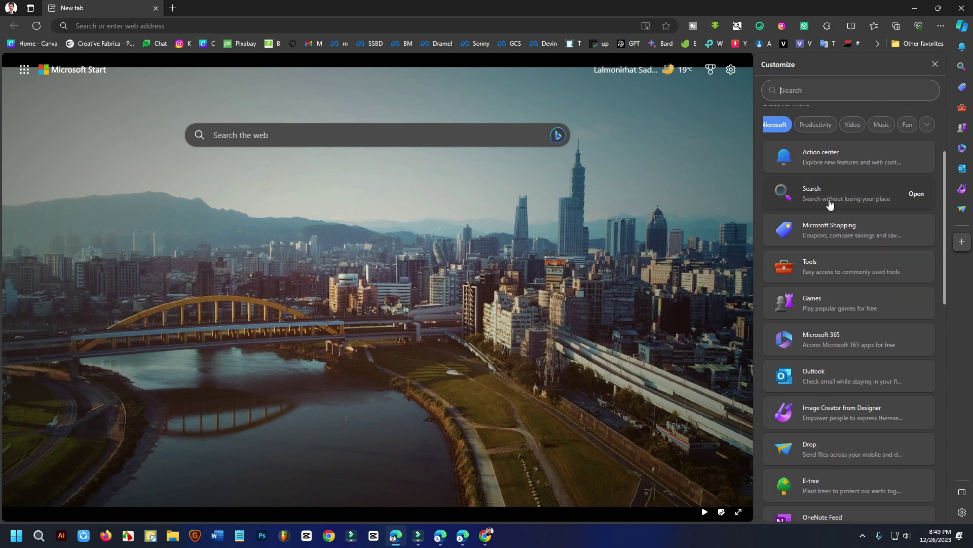
pyautogui.scroll(-10, 829, 203)
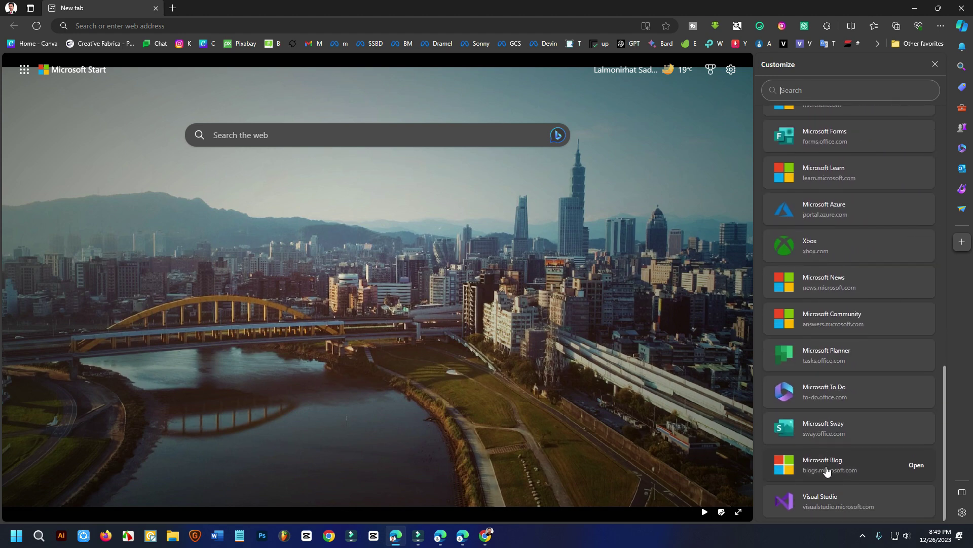
pyautogui.scroll(10, 828, 459)
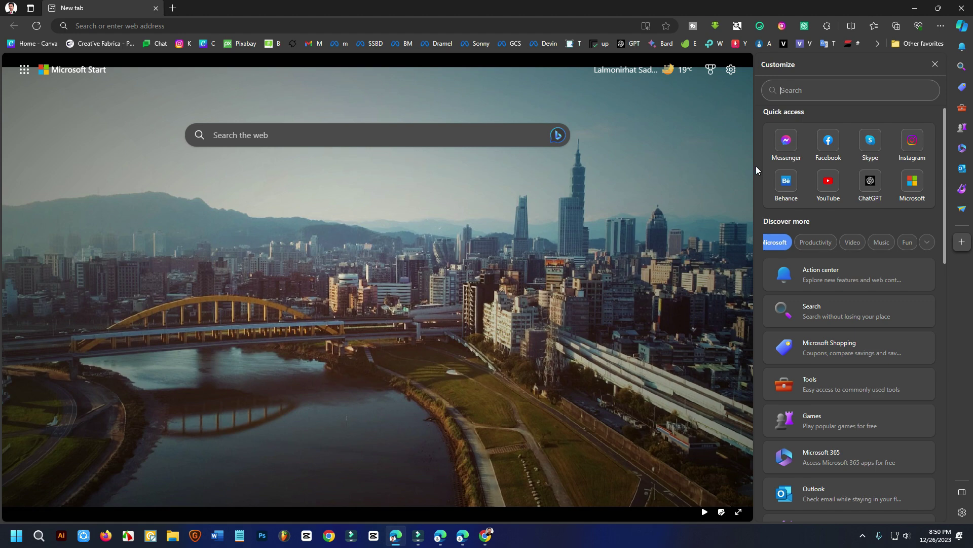
pyautogui.scroll(-5, 854, 327)
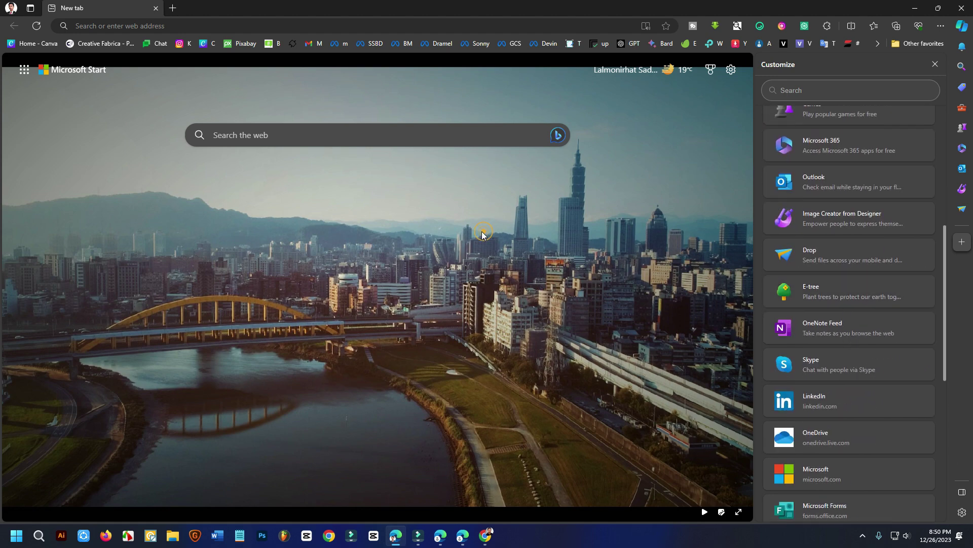
pyautogui.click(936, 64)
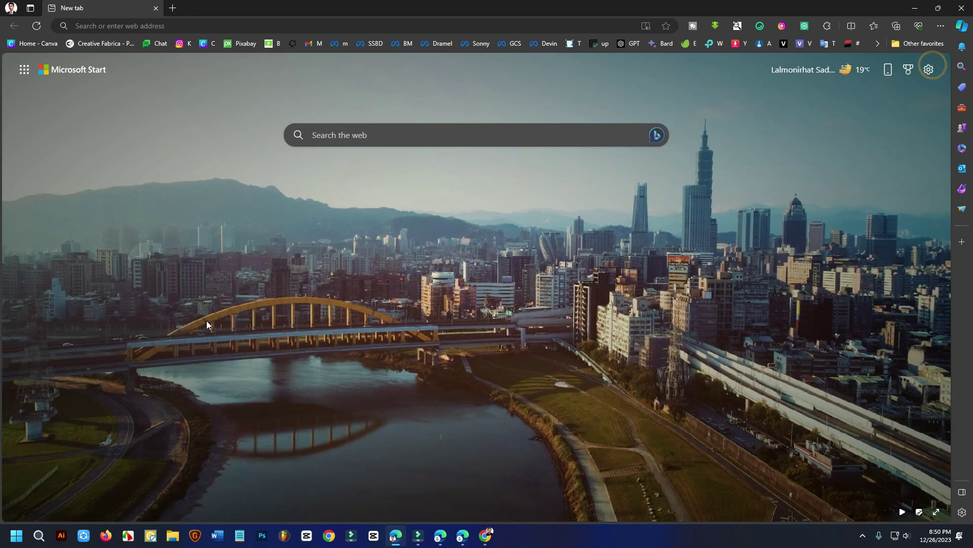
pyautogui.click(12, 540)
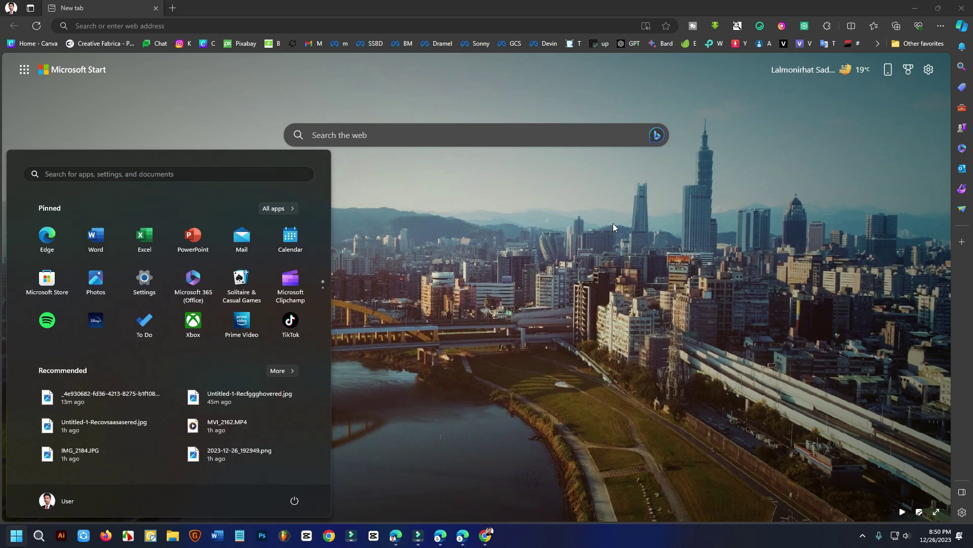
pyautogui.click(620, 188)
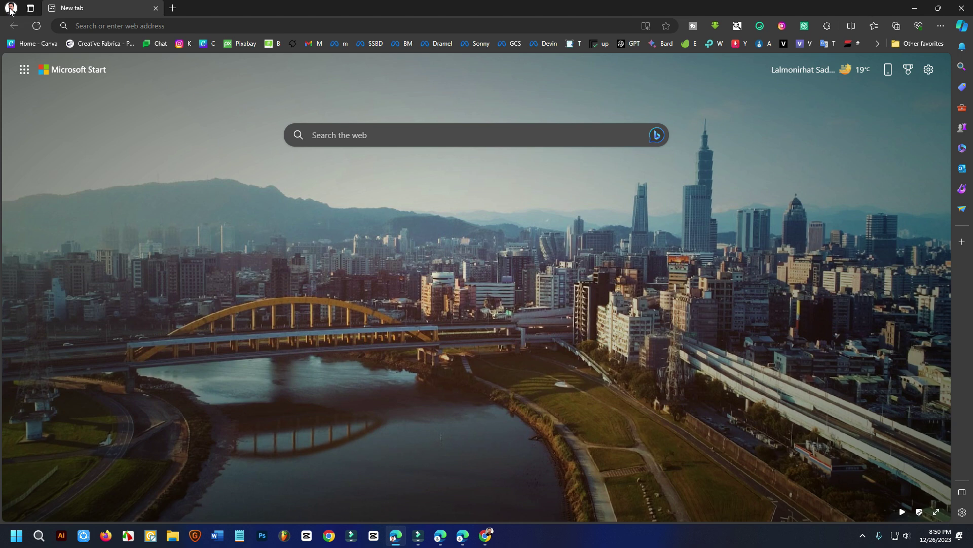
# Step: Show the profile menu's Other profiles submenu with guest browsing and new work profile options
pyautogui.click(10, 11)
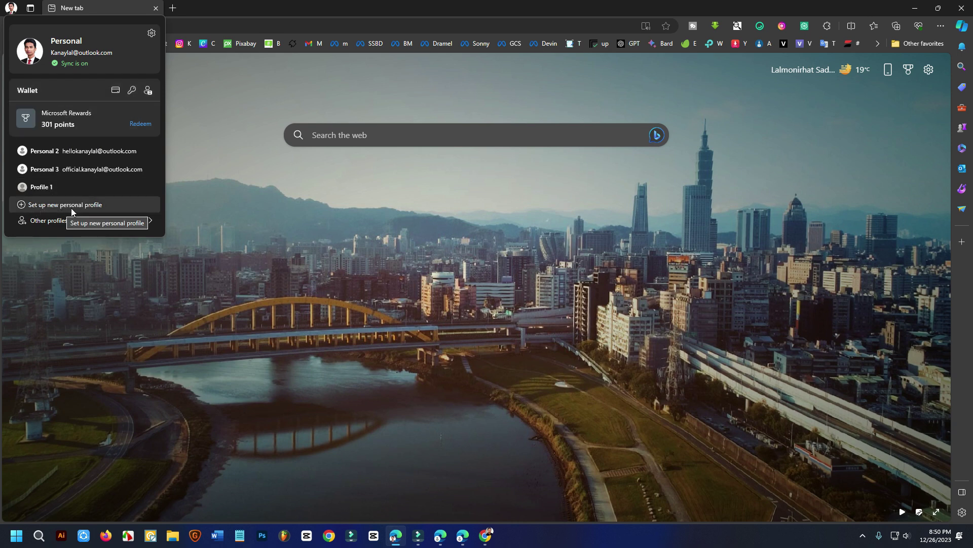
pyautogui.moveTo(37, 228)
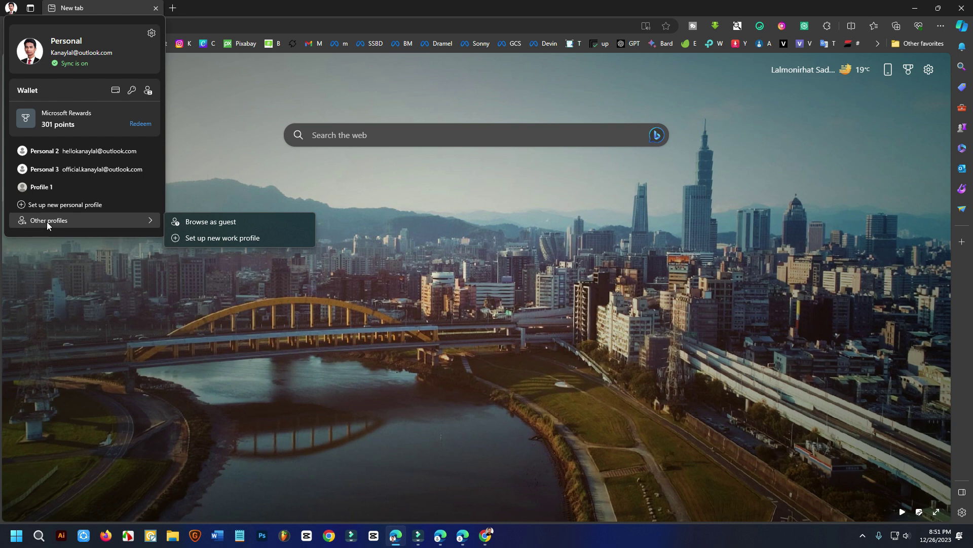
# Step: Start a new work profile window, keeping 'Add new account' as the sign-in choice
pyautogui.click(236, 240)
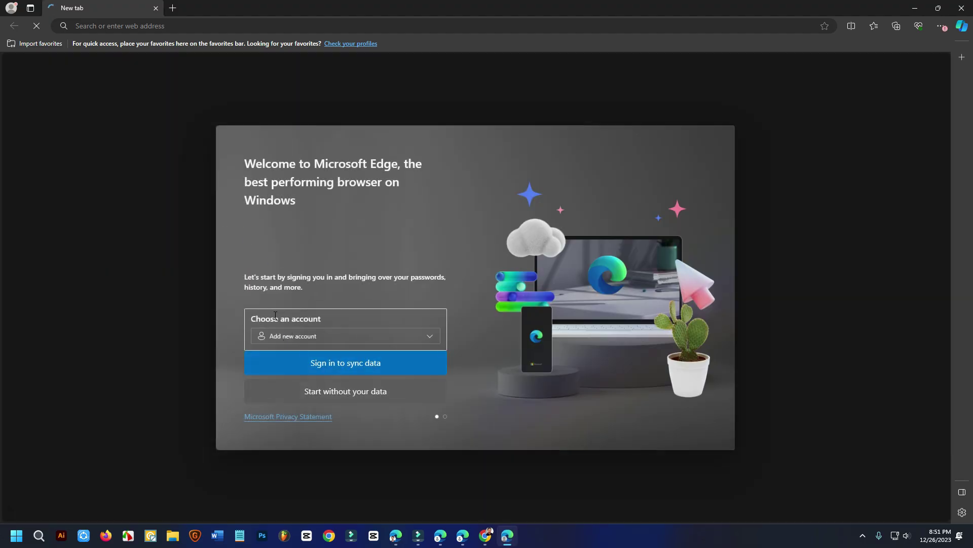
pyautogui.click(275, 315)
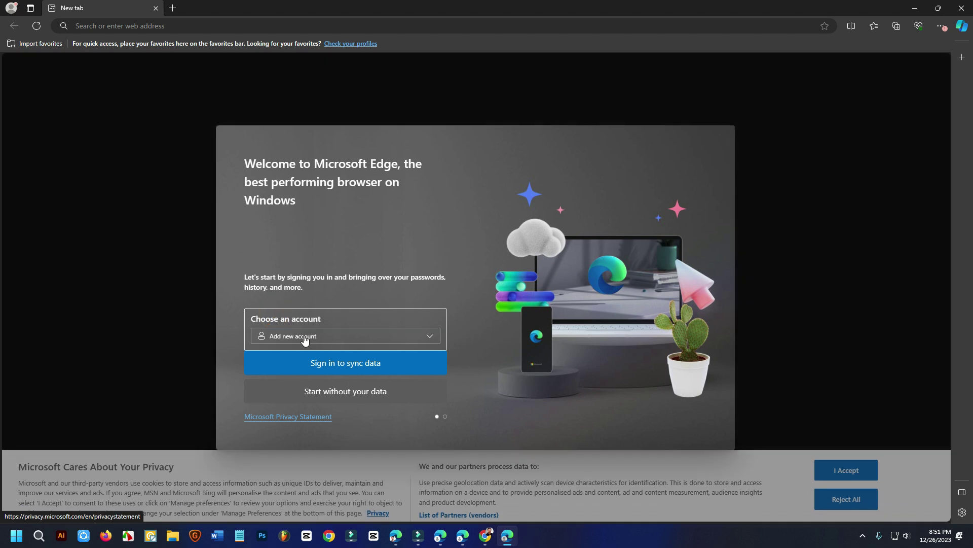
pyautogui.click(304, 336)
pyautogui.click(304, 336)
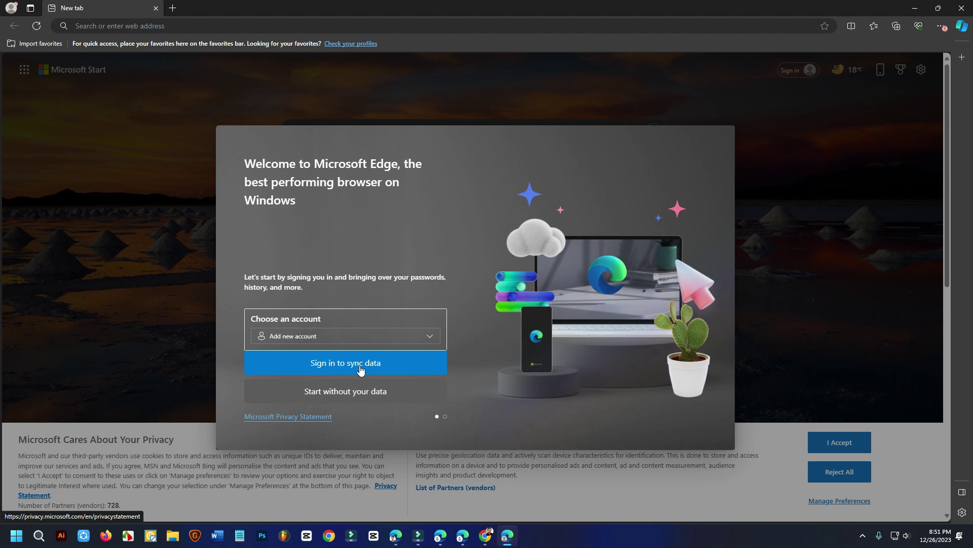
# Step: Try signing in to sync with a personal account and dismiss the not-a-work-account warning
pyautogui.click(379, 370)
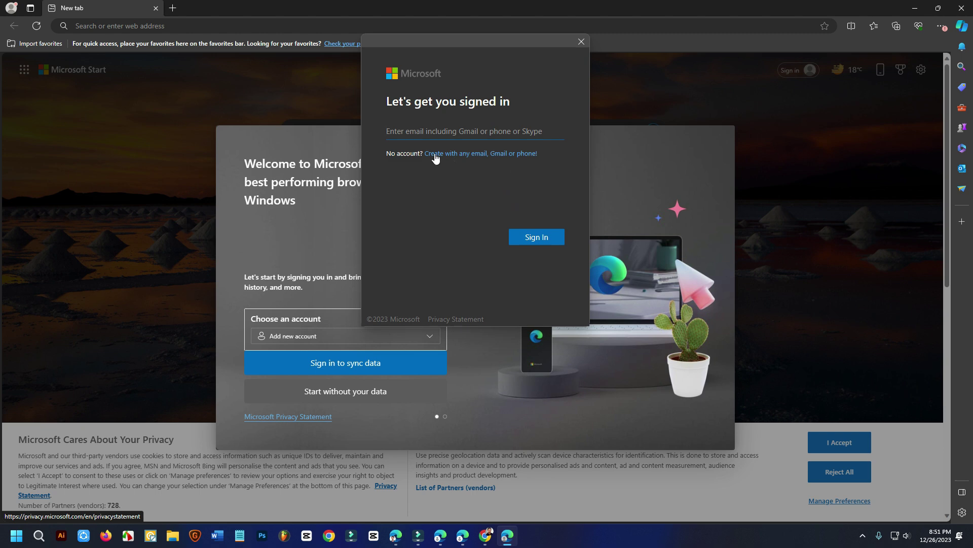
pyautogui.click(423, 131)
pyautogui.click(458, 131)
pyautogui.click(489, 156)
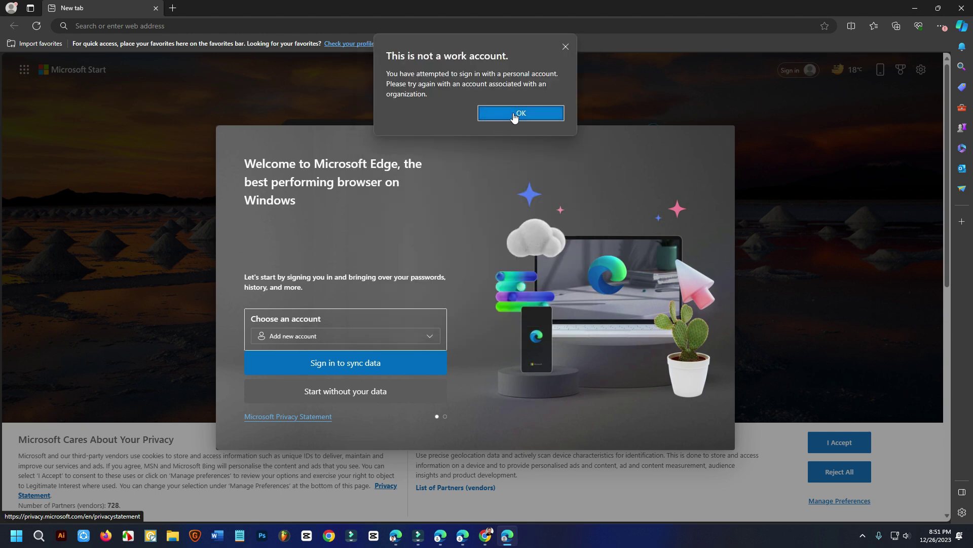
pyautogui.click(514, 115)
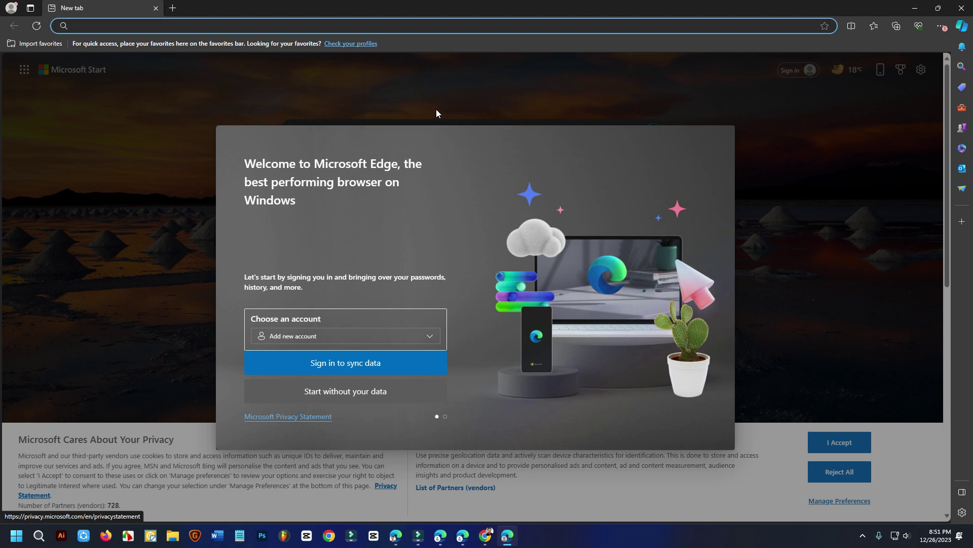
# Step: Choose Start without your data, confirm, skip past the theme page, and finish setup
pyautogui.click(358, 395)
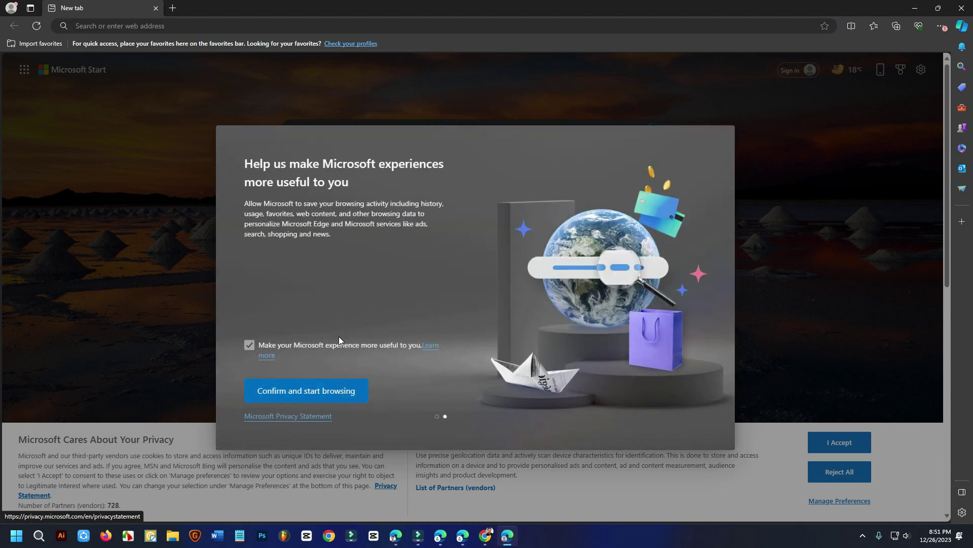
pyautogui.click(324, 392)
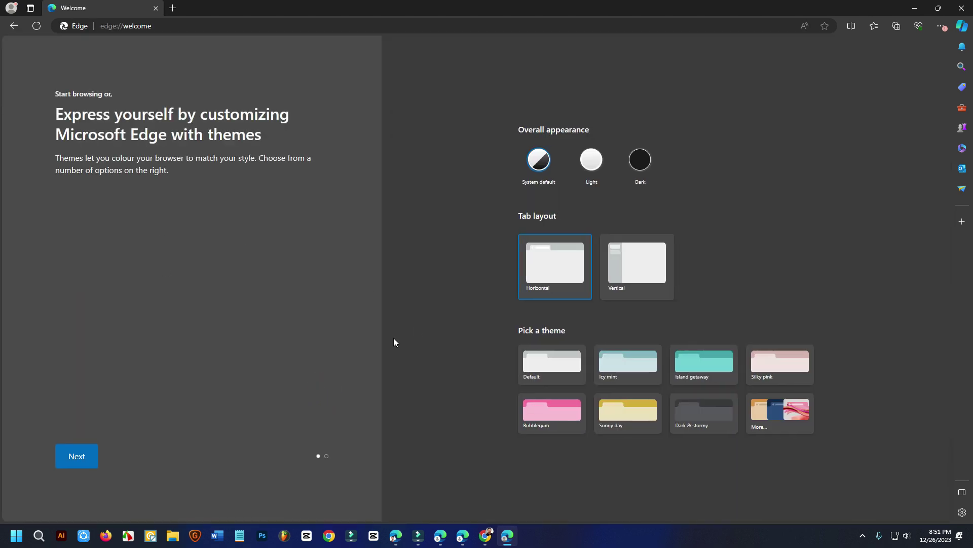
pyautogui.click(77, 455)
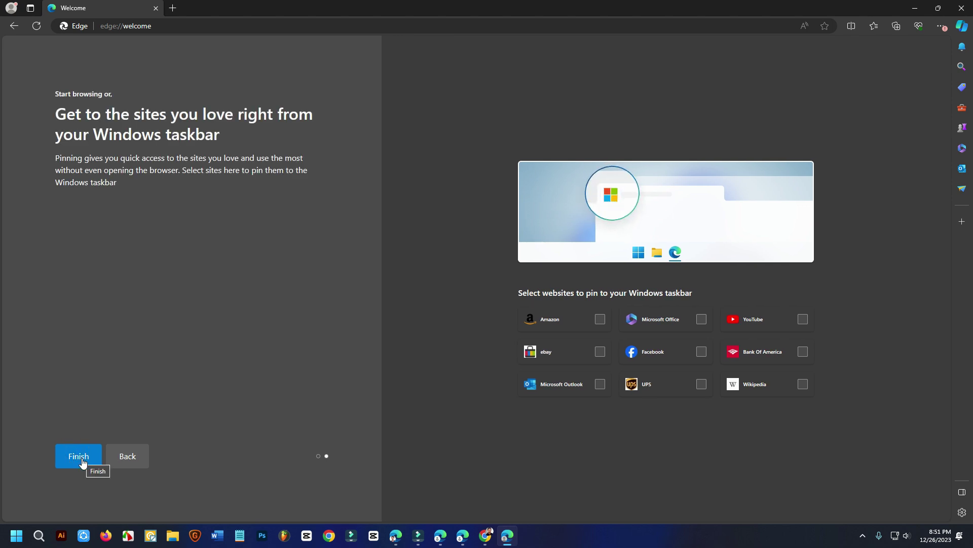
pyautogui.click(80, 458)
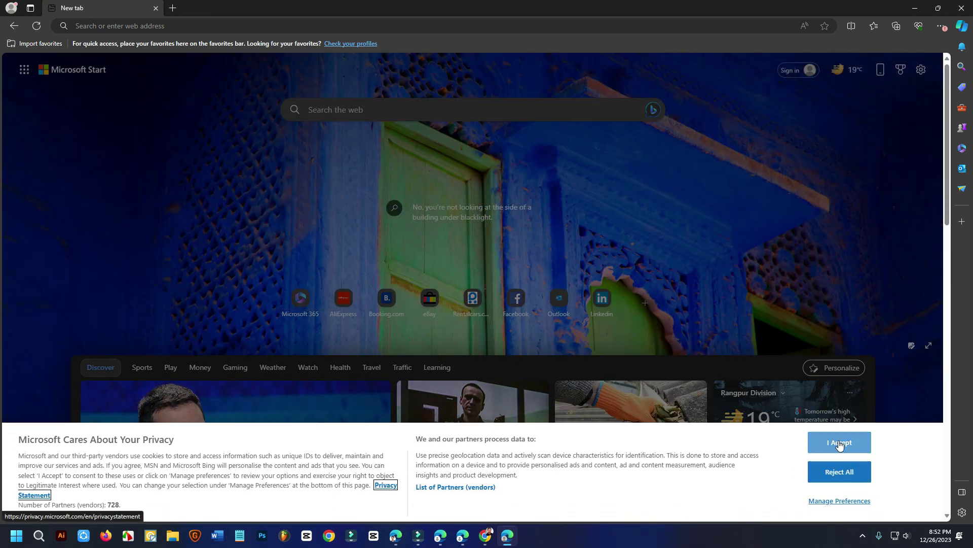
# Step: Accept the privacy notice, begin sign-in to sync data, and choose 'Create with any email'
pyautogui.click(840, 443)
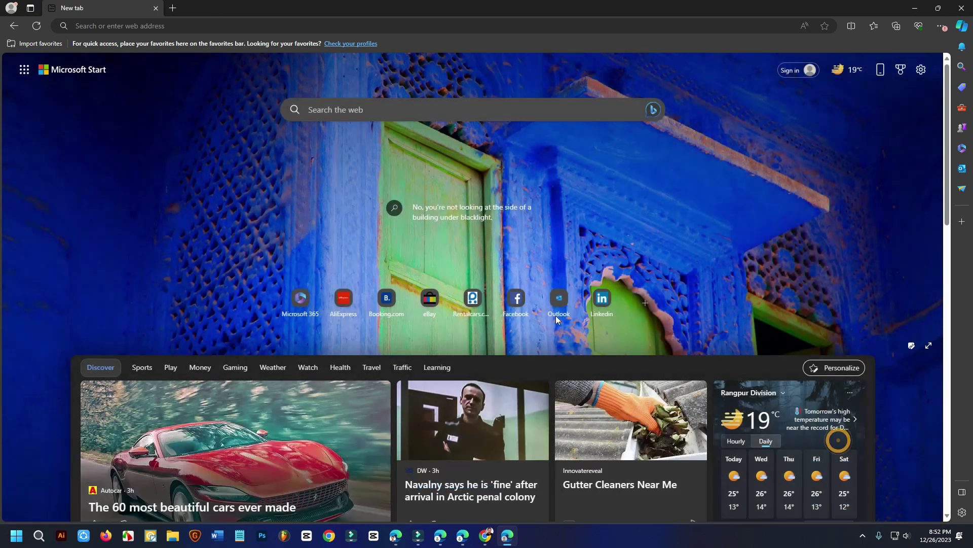
pyautogui.click(795, 72)
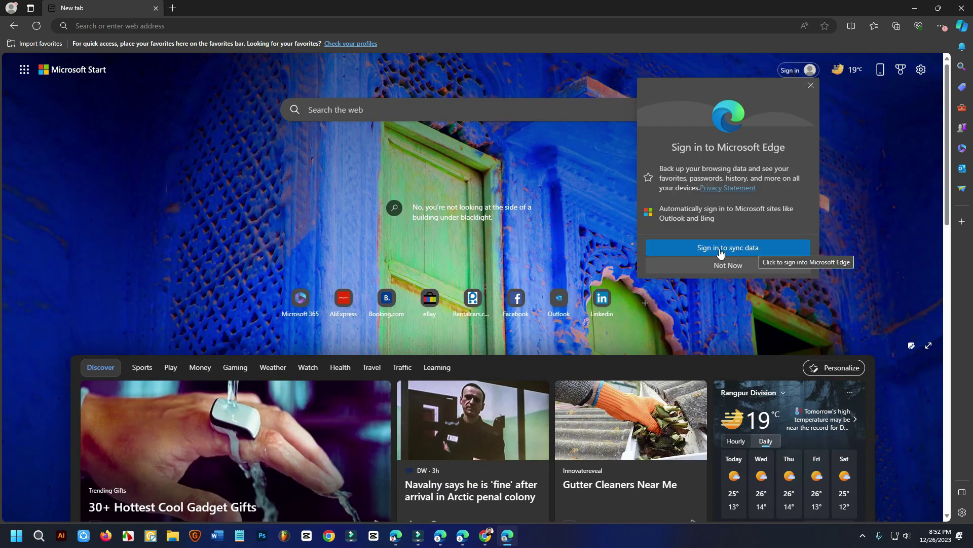
pyautogui.click(745, 250)
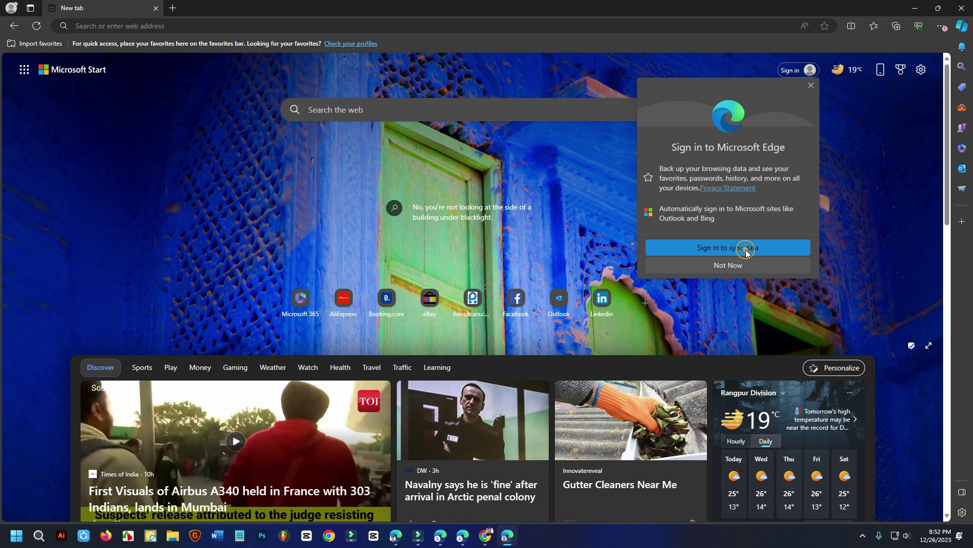
pyautogui.click(467, 154)
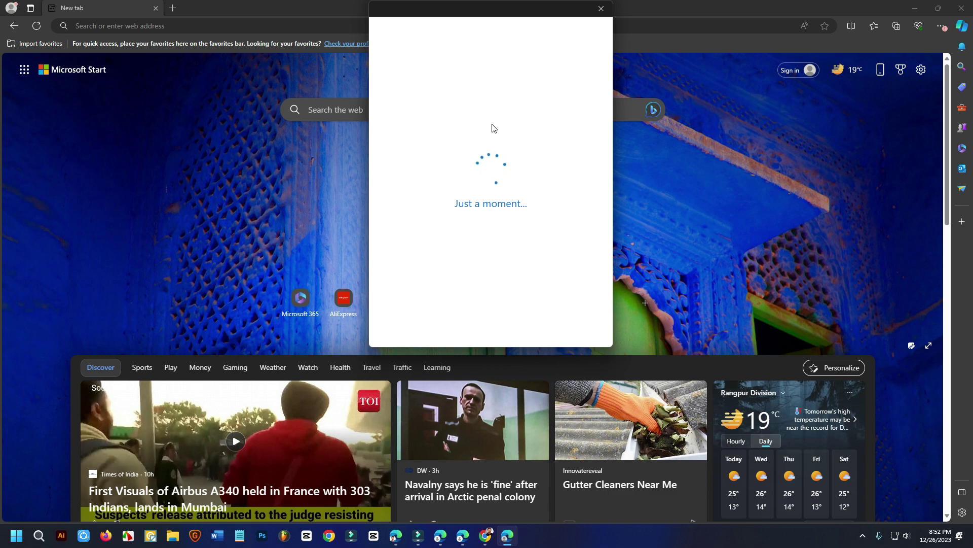
# Step: Move the account window left and clear the text entered in the email field
pyautogui.moveTo(469, 6); pyautogui.dragTo(323, 41)
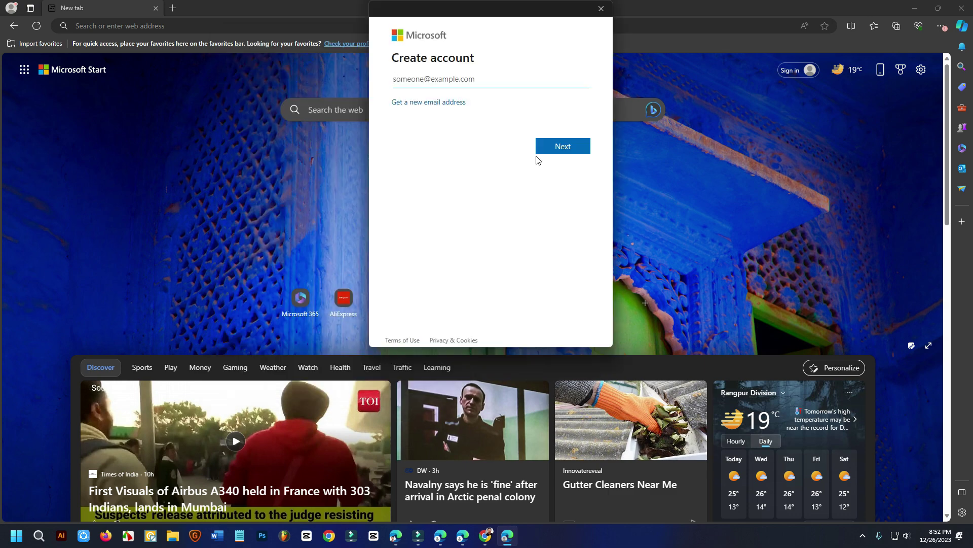
pyautogui.click(429, 80)
pyautogui.write('hi')
pyautogui.moveTo(413, 76)
pyautogui.mouseDown()
pyautogui.moveTo(389, 84)
pyautogui.moveTo(397, 81)
pyautogui.mouseUp()
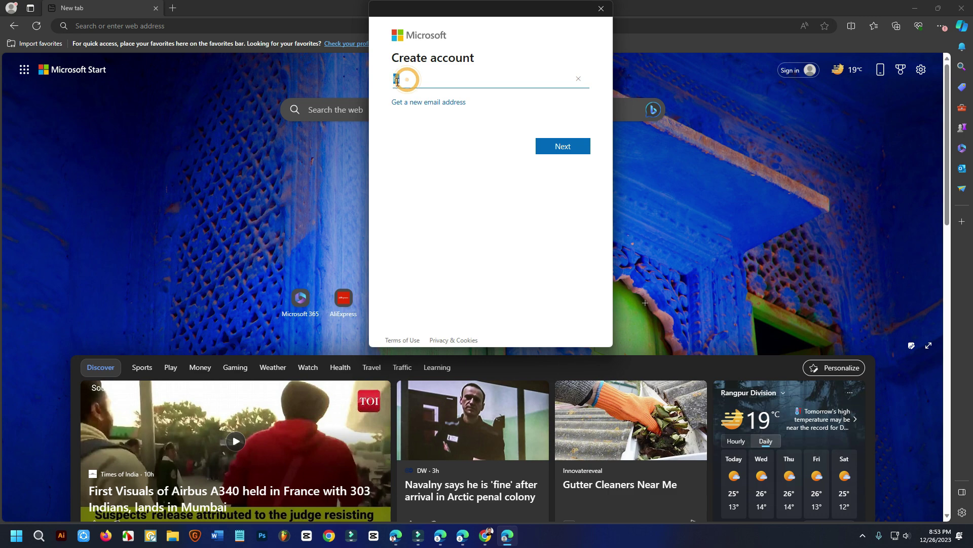
pyautogui.press('BackSpace')
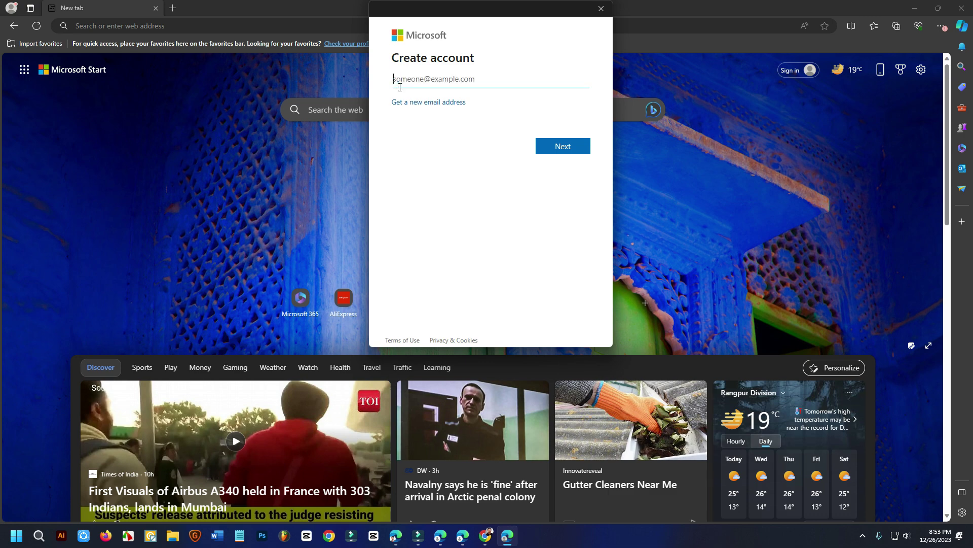
# Step: Switch to getting a new email address on outlook.com and type a first-choice username
pyautogui.click(436, 103)
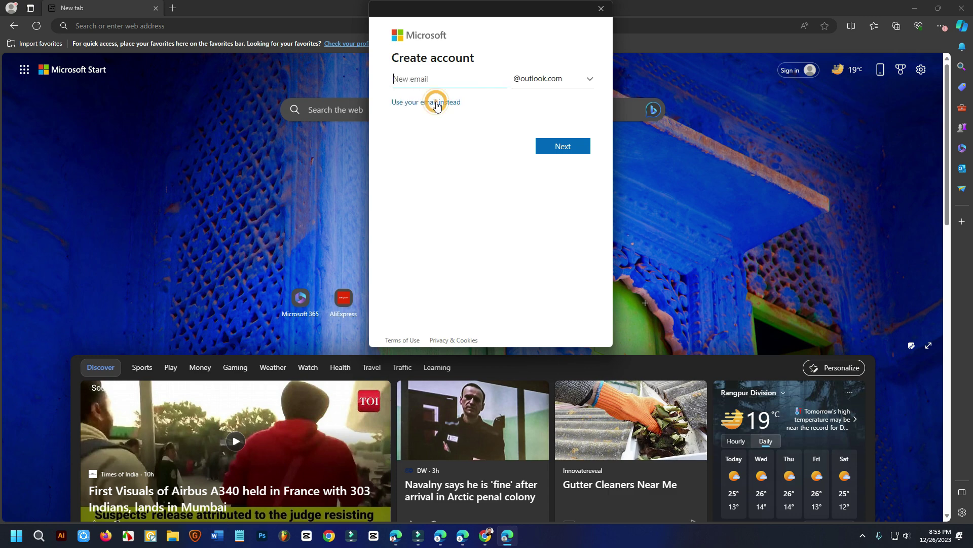
pyautogui.click(552, 79)
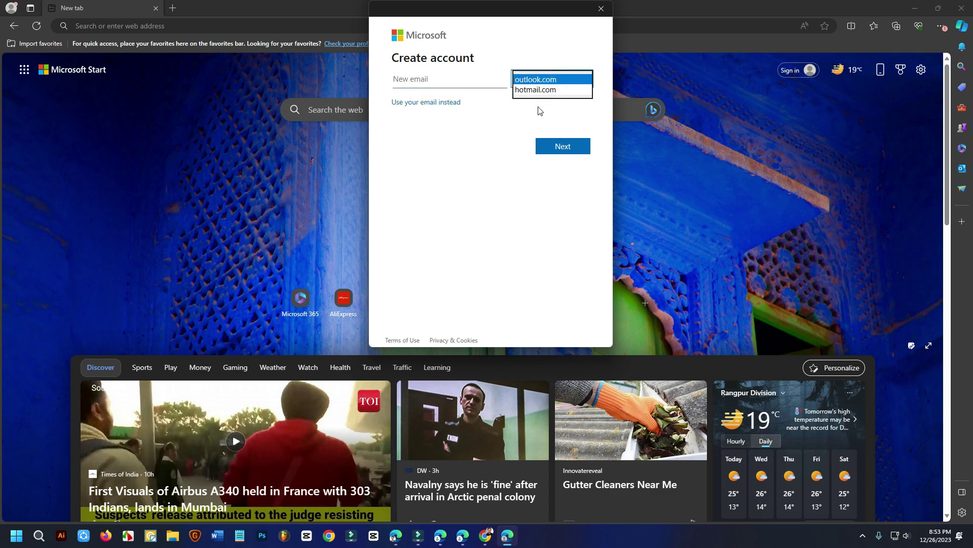
pyautogui.click(535, 80)
pyautogui.click(415, 80)
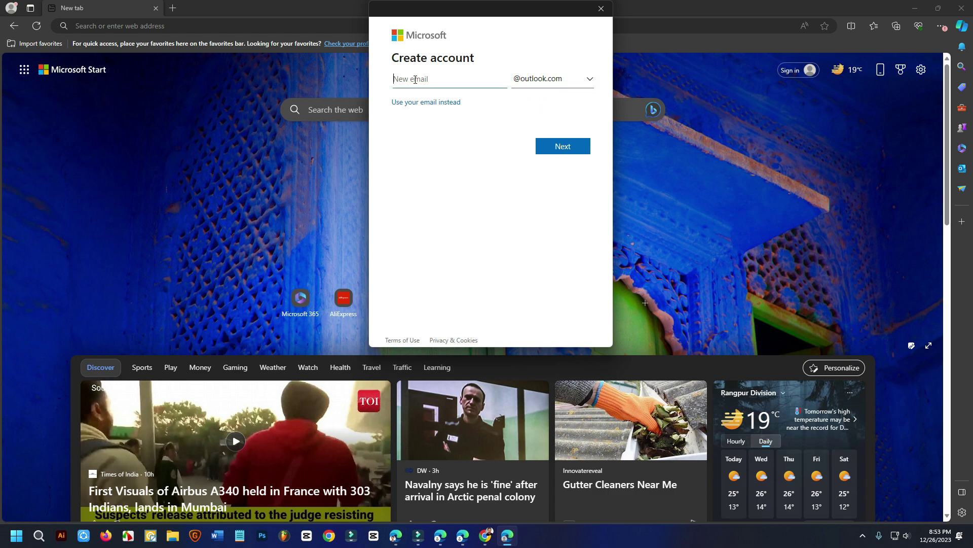
pyautogui.click(416, 80)
# Step: Rework the username, replacing its leading prefix with the word 'contact' at the end
pyautogui.click(400, 80)
pyautogui.press('BackSpace')
pyautogui.press('BackSpace')
pyautogui.write('contact')
pyautogui.doubleClick(460, 79)
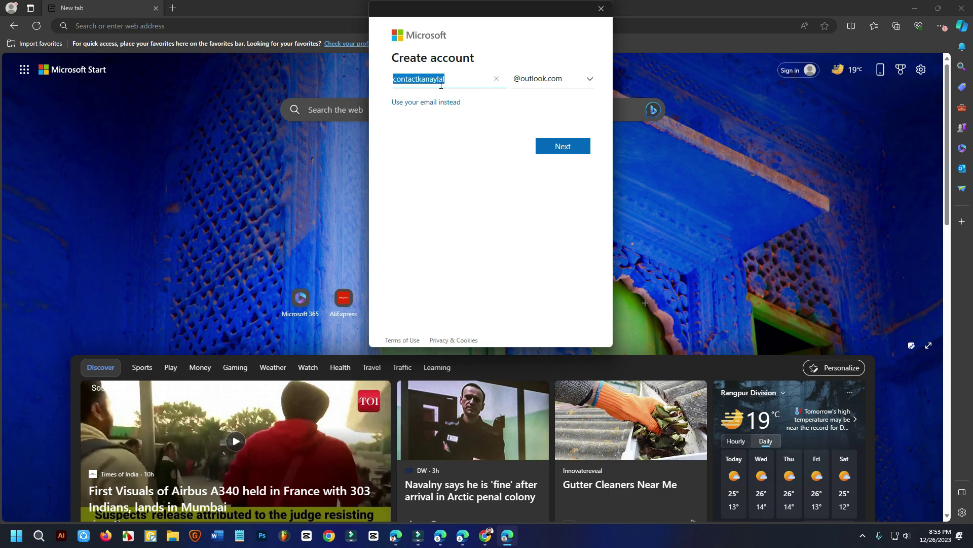
pyautogui.click(451, 79)
pyautogui.moveTo(417, 79); pyautogui.dragTo(394, 78)
pyautogui.press('BackSpace')
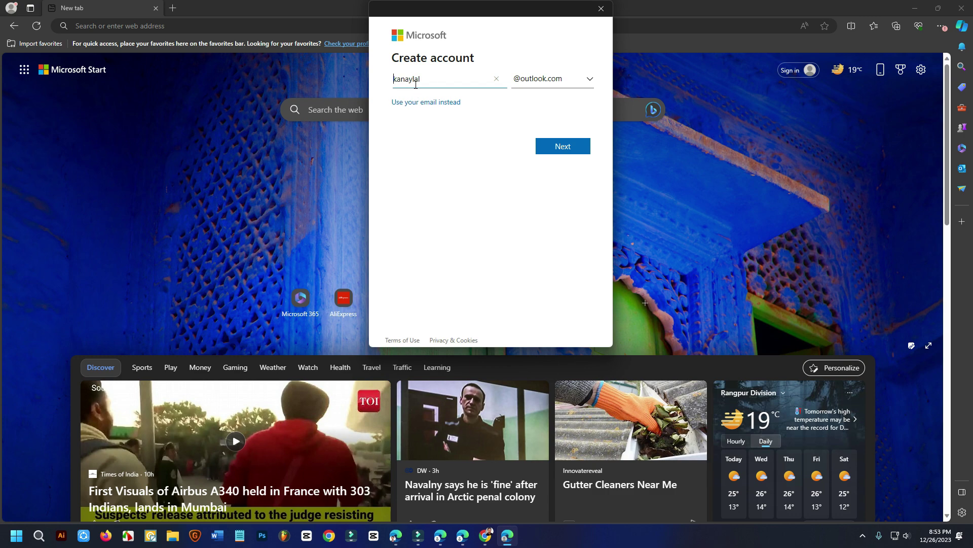
pyautogui.click(444, 79)
pyautogui.write('contact')
# Step: After the address proves unavailable, remove the trailing 'contact' and start a new prefix
pyautogui.click(562, 150)
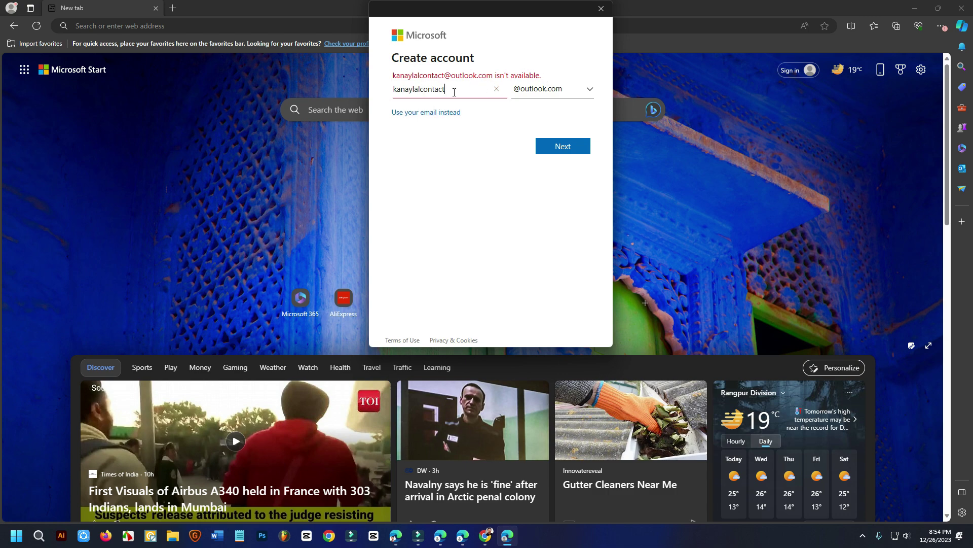
pyautogui.moveTo(420, 90); pyautogui.dragTo(449, 90)
pyautogui.click(447, 90)
pyautogui.moveTo(458, 91); pyautogui.dragTo(421, 91)
pyautogui.press('BackSpace')
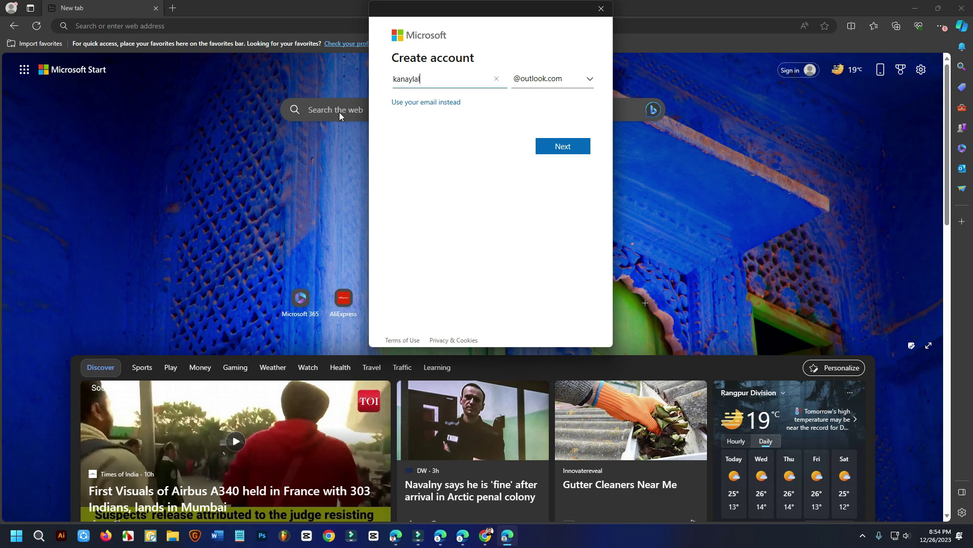
pyautogui.click(395, 79)
pyautogui.write('igi')
pyautogui.press('BackSpace')
pyautogui.press('BackSpace')
pyautogui.press('BackSpace')
# Step: Finish the new username, then paste the account password and submit it
pyautogui.write('hi')
pyautogui.click(580, 148)
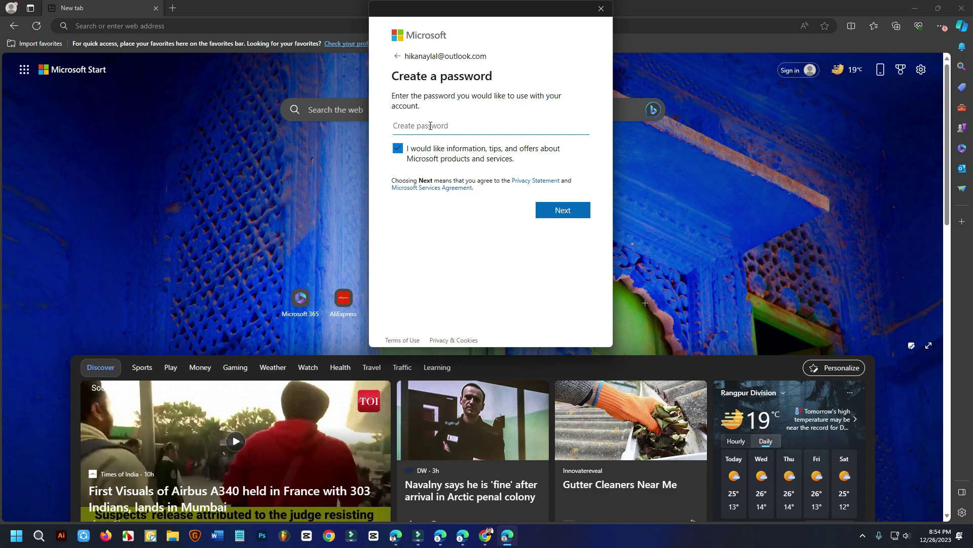
pyautogui.hotkey('ctrl', 'v')
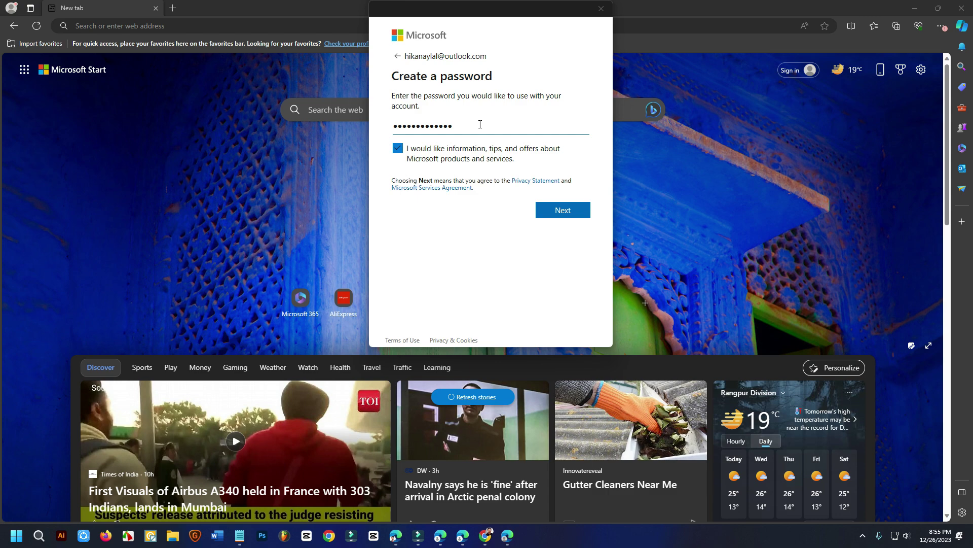
pyautogui.moveTo(490, 57); pyautogui.dragTo(419, 60)
pyautogui.click(537, 61)
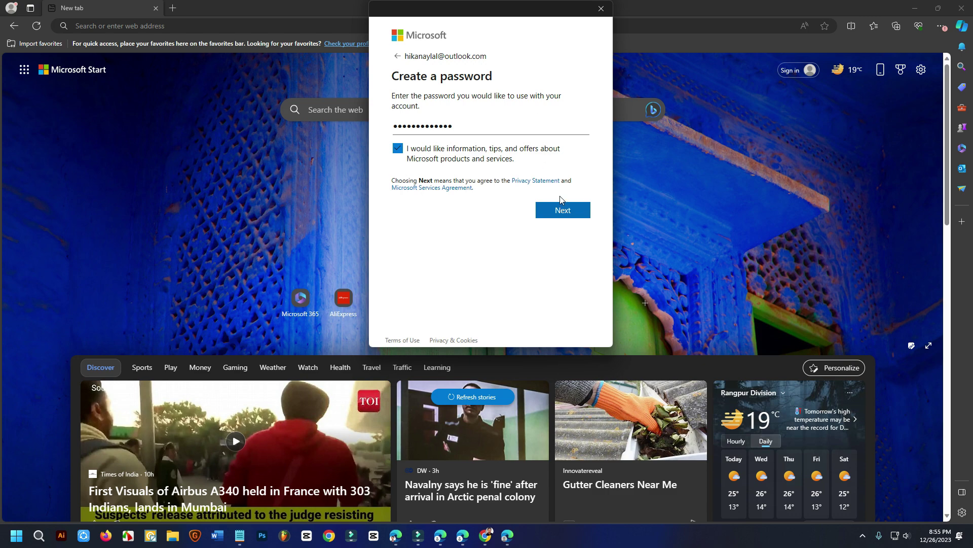
pyautogui.click(562, 212)
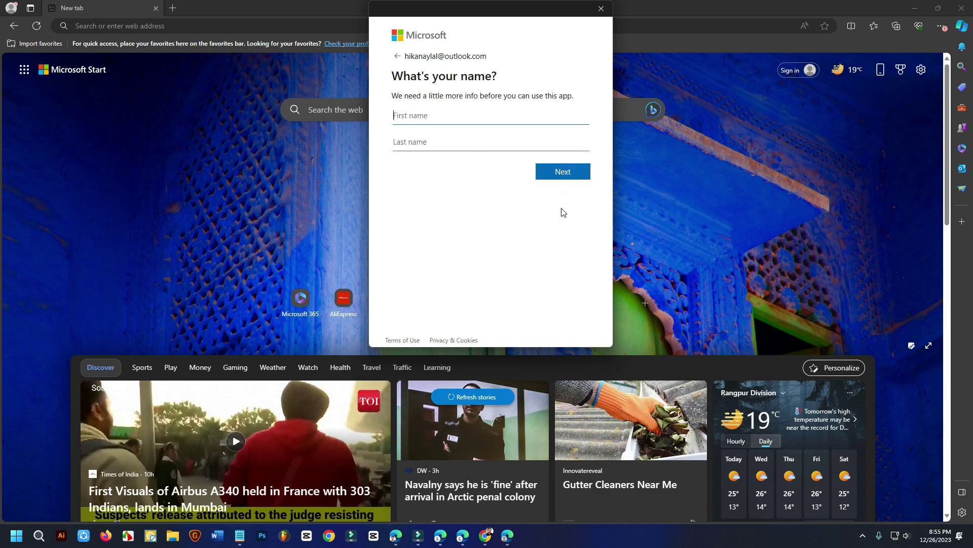
# Step: Enter the account holder's first and last name and continue
pyautogui.click(426, 116)
pyautogui.press('Tab')
pyautogui.click(551, 170)
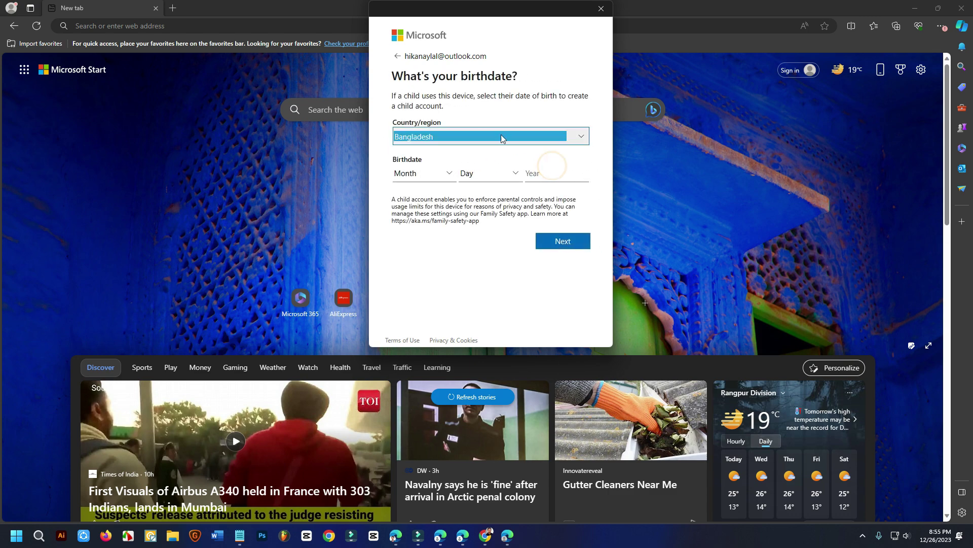
pyautogui.click(409, 138)
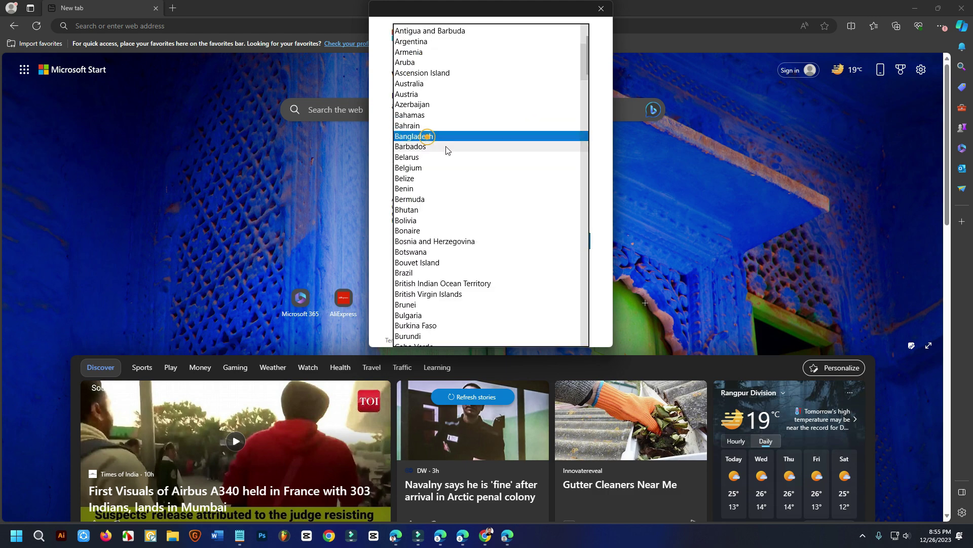
pyautogui.click(409, 138)
pyautogui.click(476, 180)
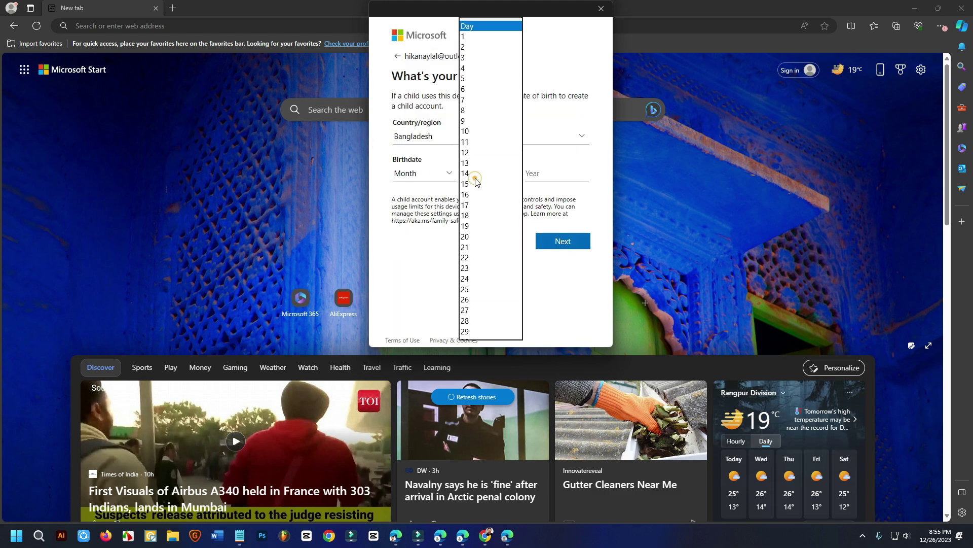
pyautogui.click(474, 214)
pyautogui.click(414, 174)
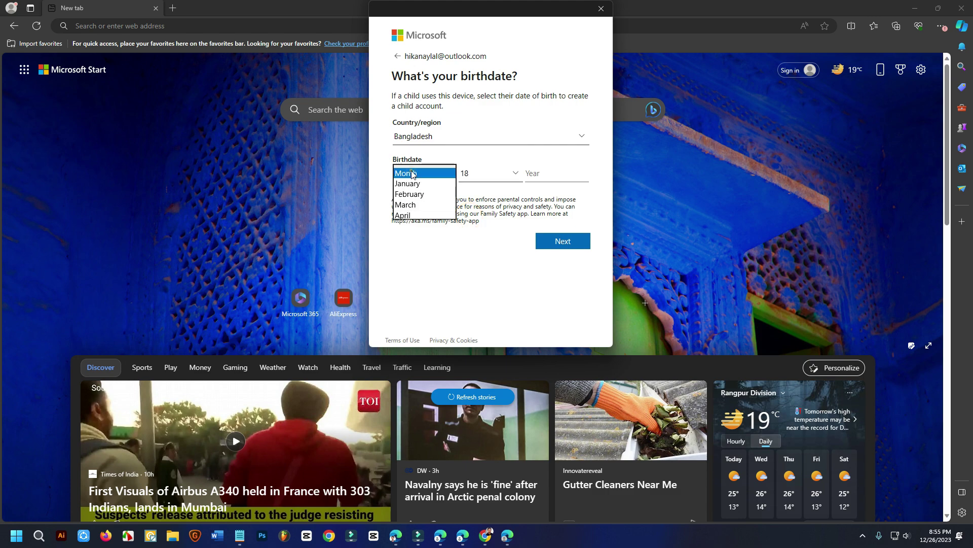
pyautogui.click(447, 247)
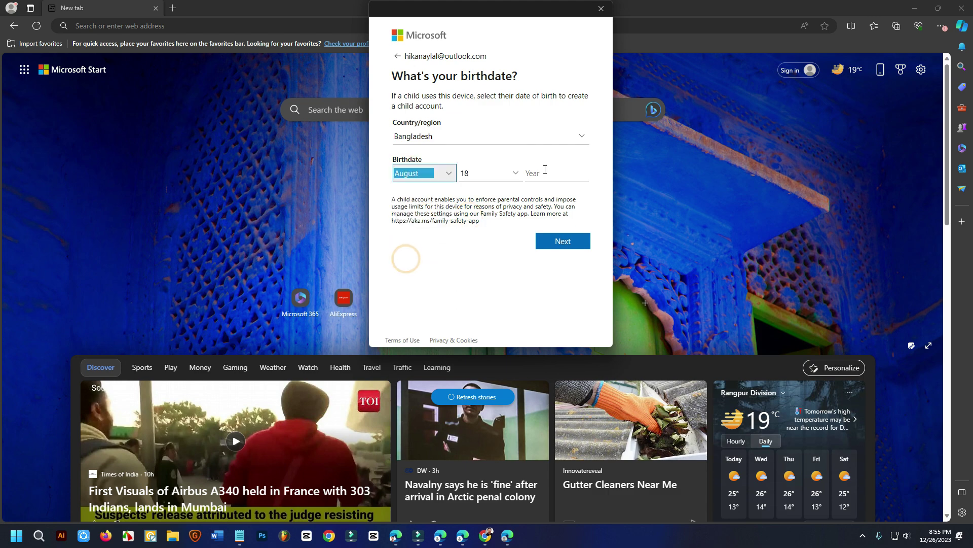
pyautogui.click(547, 172)
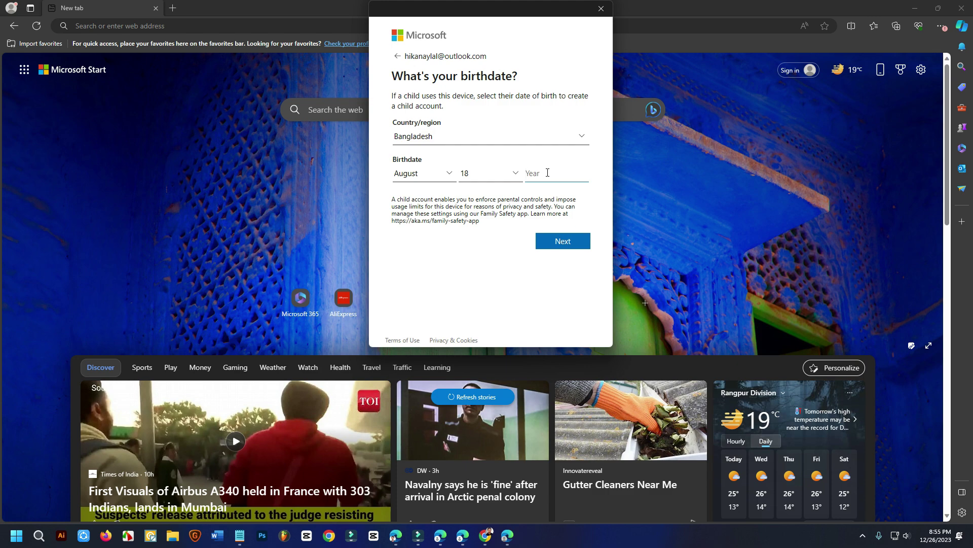
pyautogui.write('199')
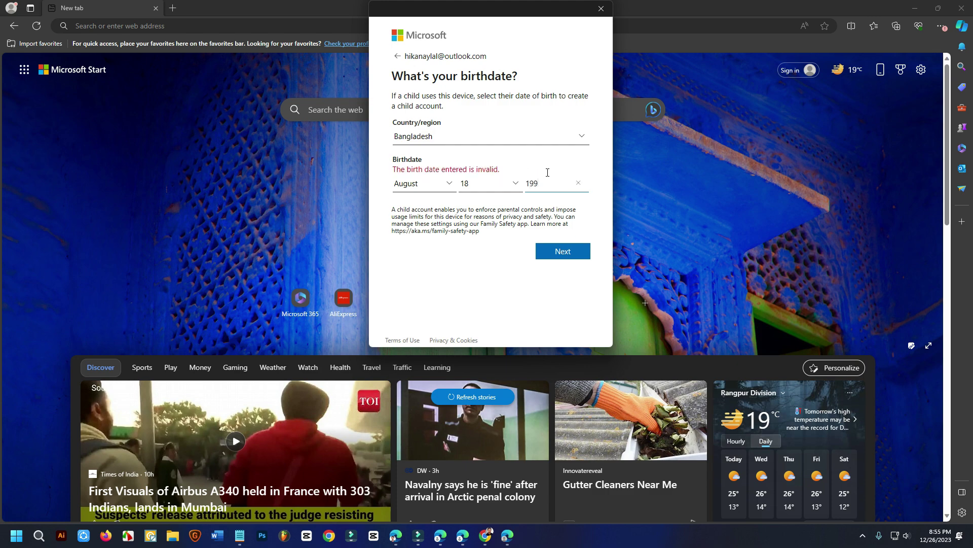
pyautogui.write('0')
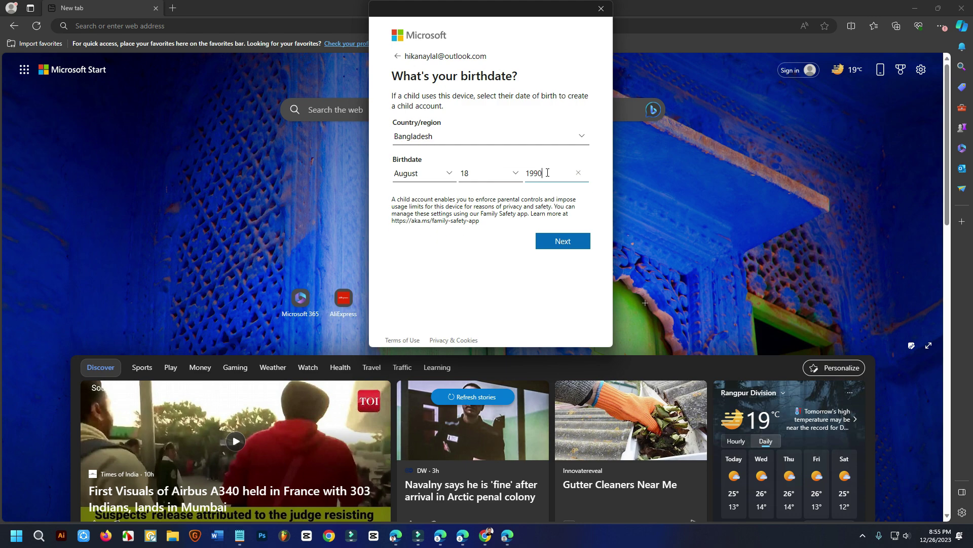
pyautogui.click(475, 278)
pyautogui.click(566, 241)
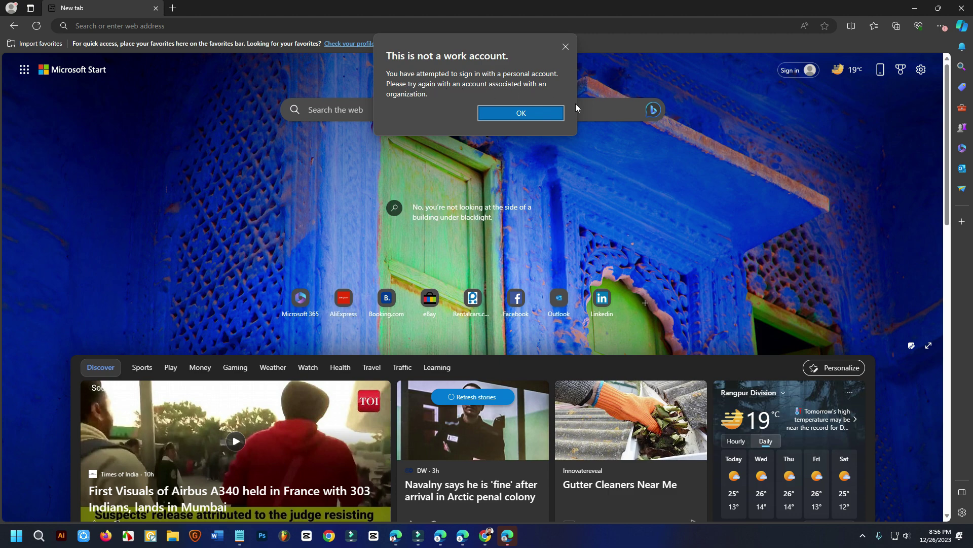
# Step: Dismiss the not-a-work-account error, retry syncing sign-in with the Outlook account, and dismiss it again
pyautogui.click(535, 114)
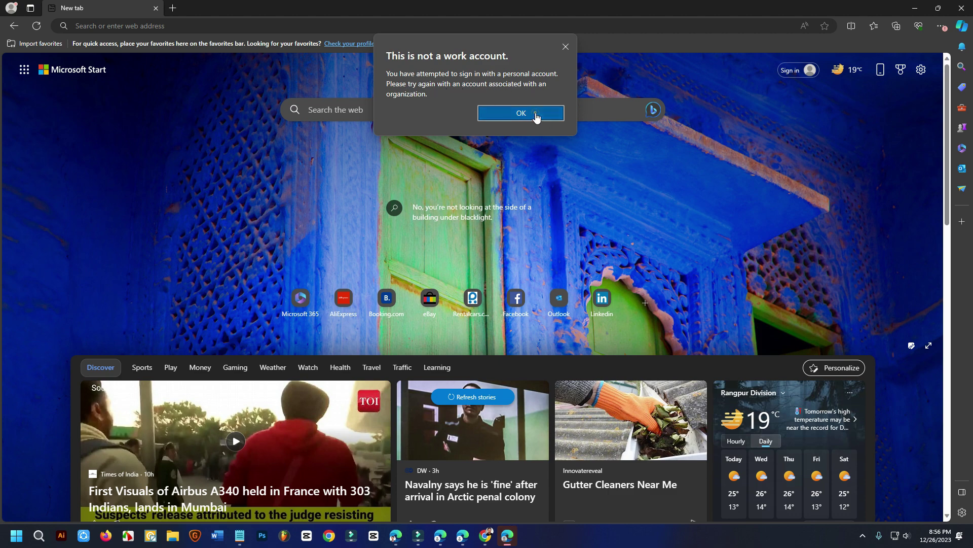
pyautogui.click(806, 70)
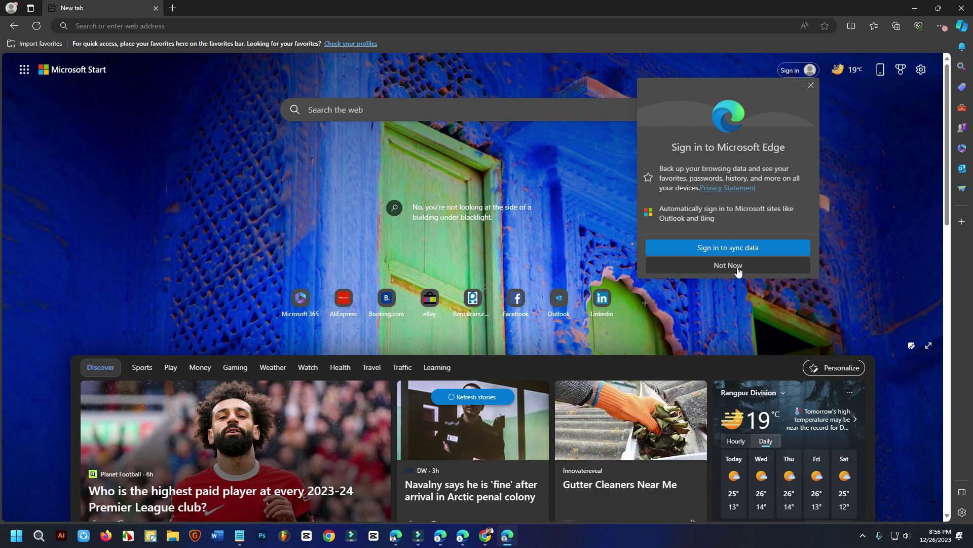
pyautogui.click(740, 248)
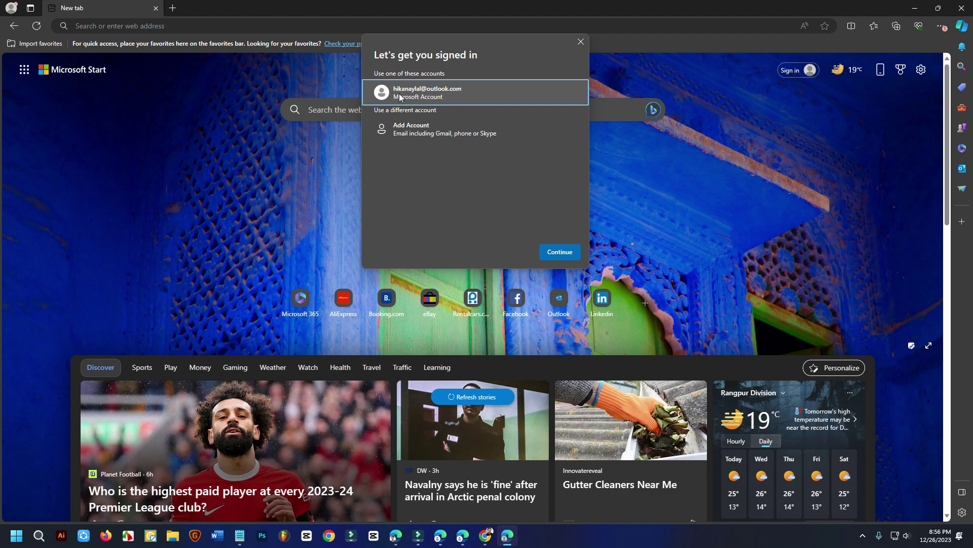
pyautogui.click(560, 252)
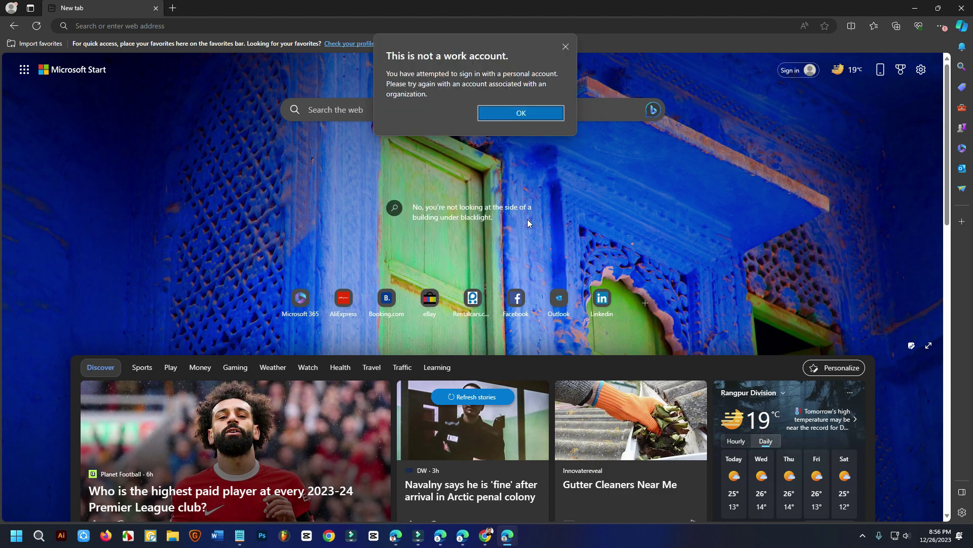
pyautogui.click(522, 113)
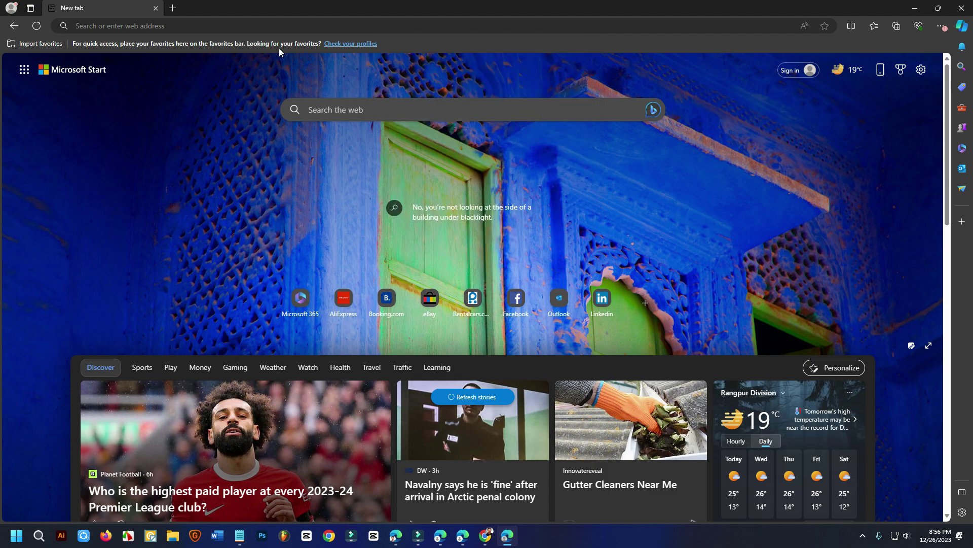
# Step: Close the Profile 2 browser window
pyautogui.click(12, 9)
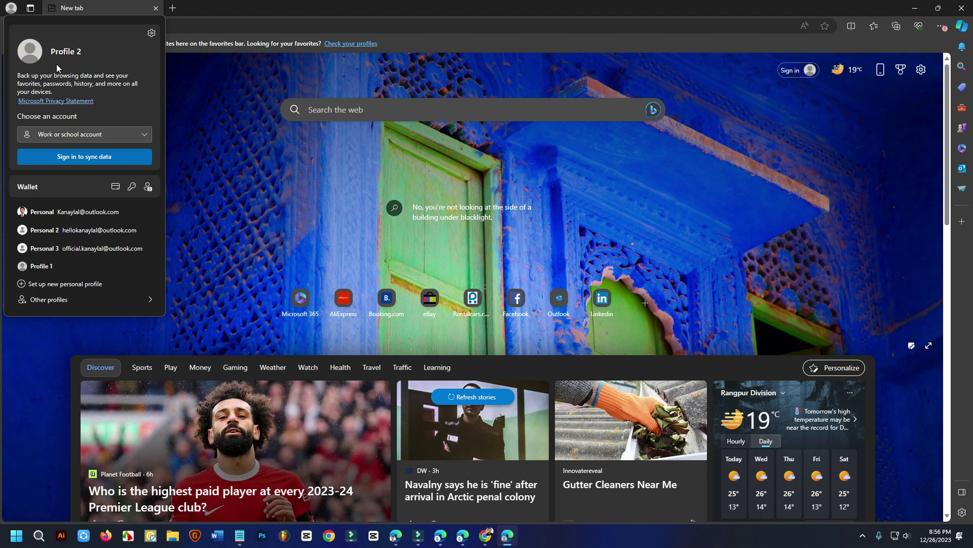
pyautogui.click(962, 9)
pyautogui.click(962, 9)
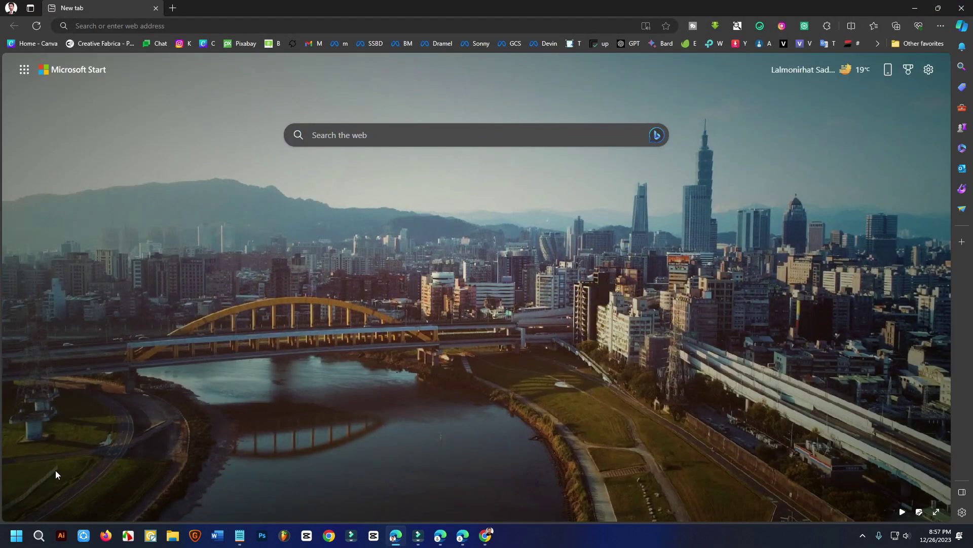
# Step: Set up a new personal profile without your data and finish the welcome setup
pyautogui.click(11, 9)
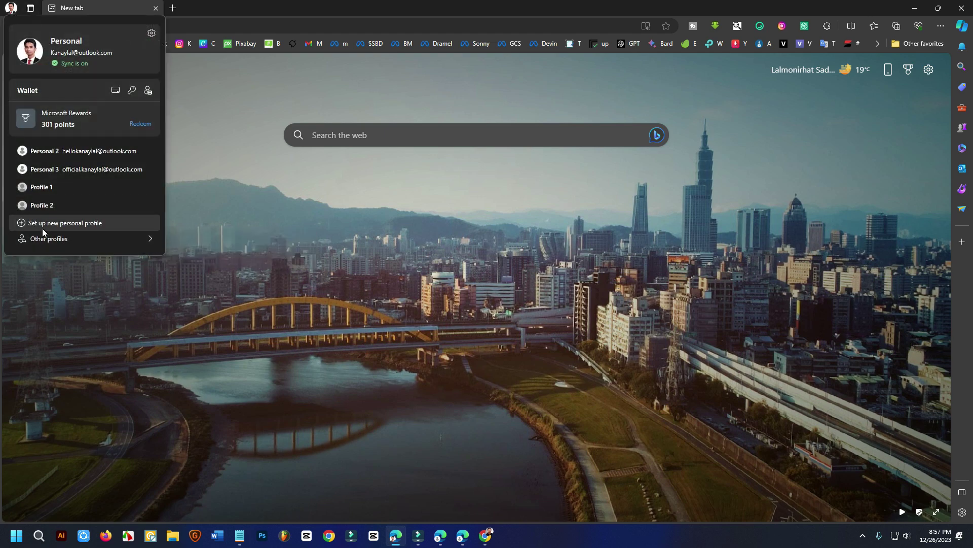
pyautogui.moveTo(44, 239)
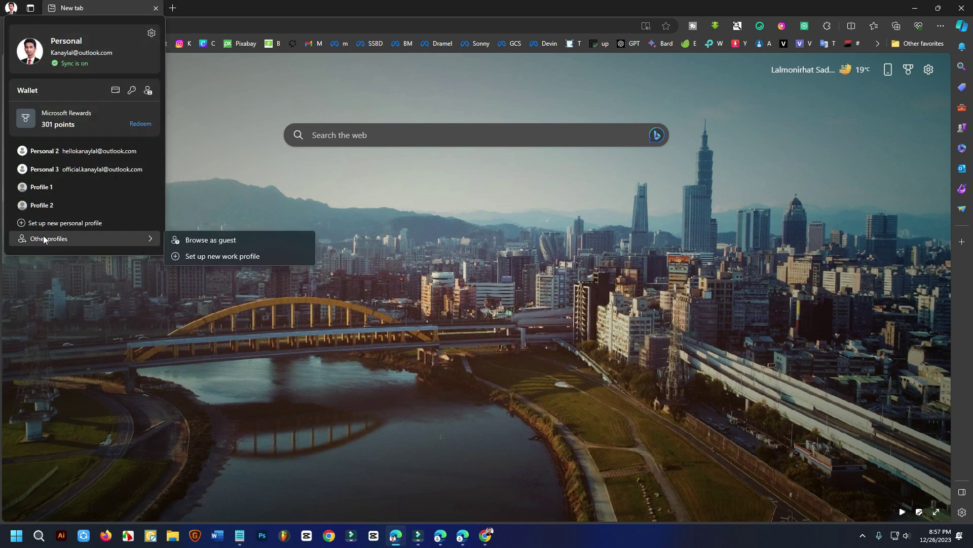
pyautogui.click(77, 226)
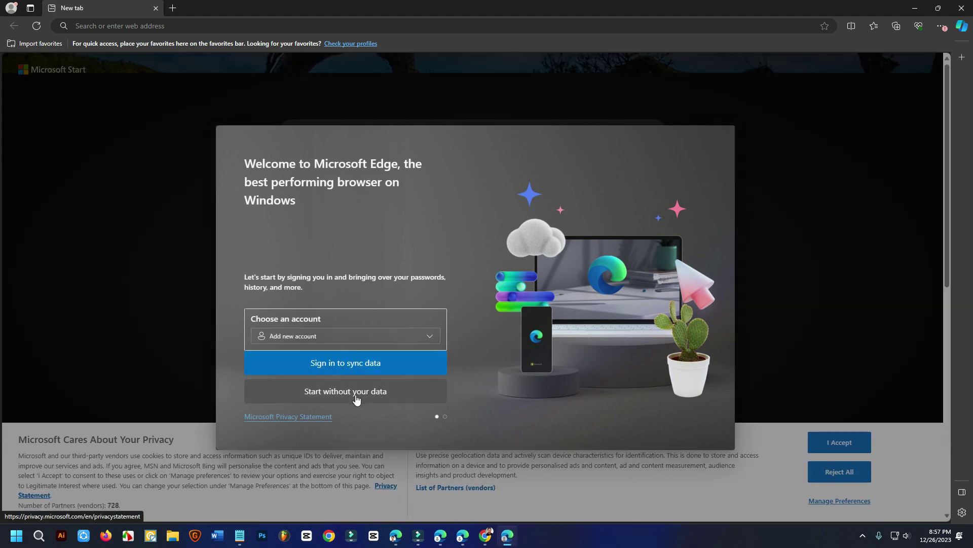
pyautogui.click(356, 395)
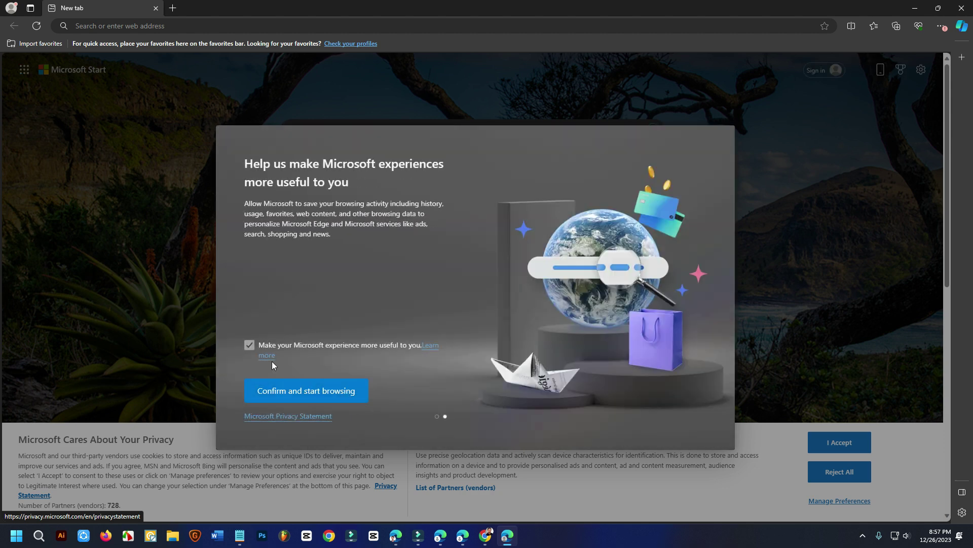
pyautogui.click(318, 396)
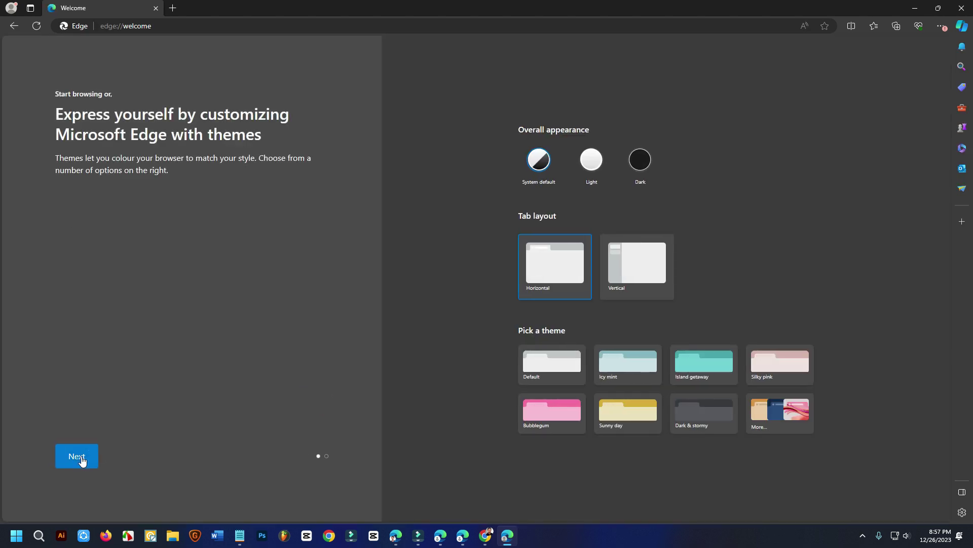
pyautogui.click(79, 457)
pyautogui.click(80, 457)
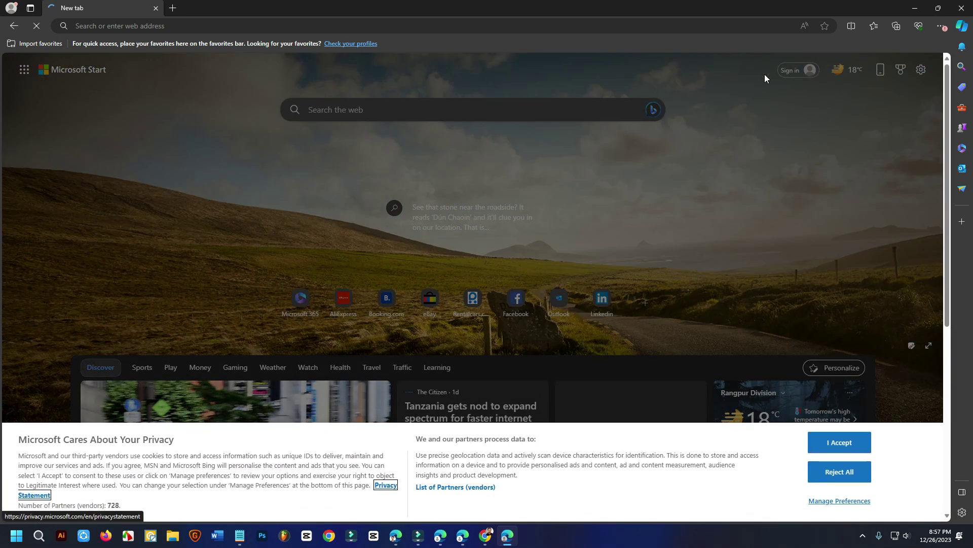
# Step: Dismiss the privacy banner and sign Edge in to sync with the Outlook account
pyautogui.click(847, 444)
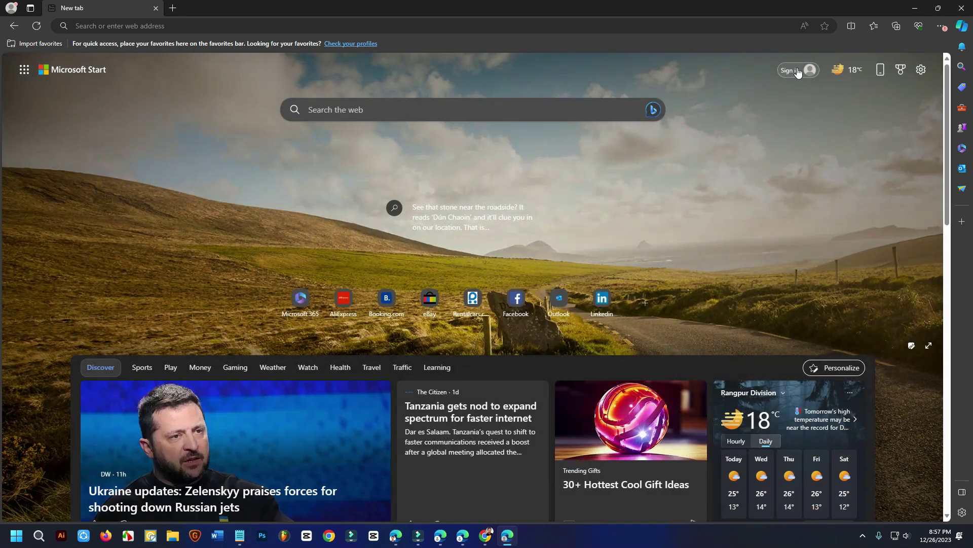
pyautogui.click(798, 71)
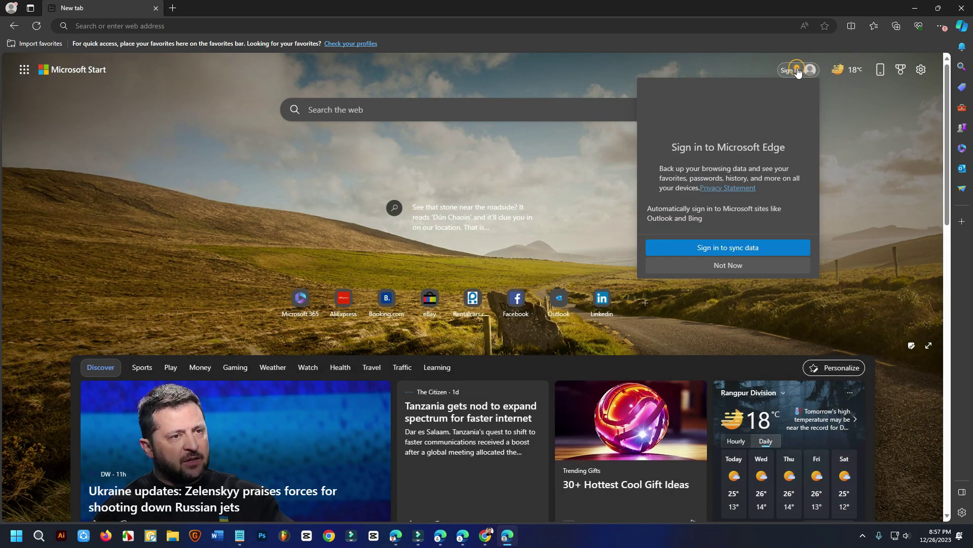
pyautogui.click(741, 248)
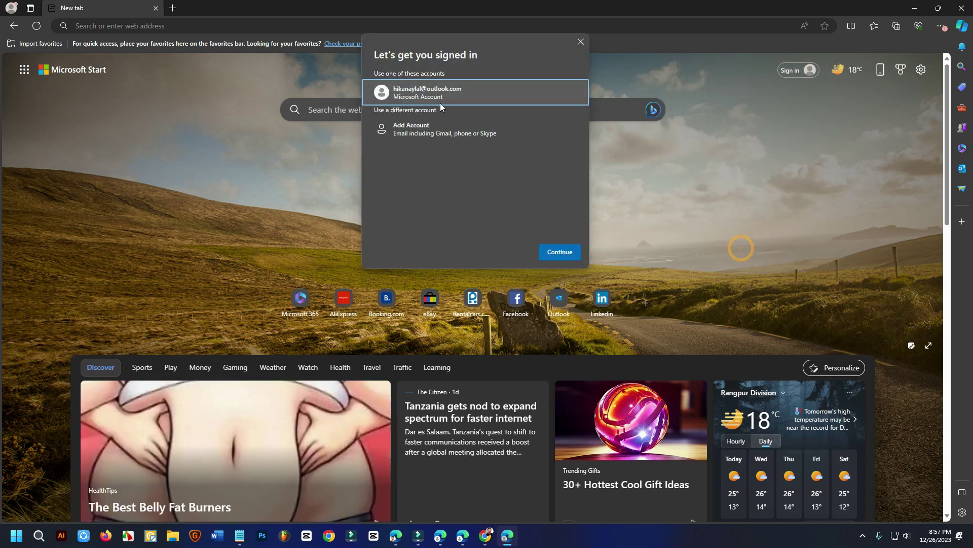
pyautogui.click(442, 90)
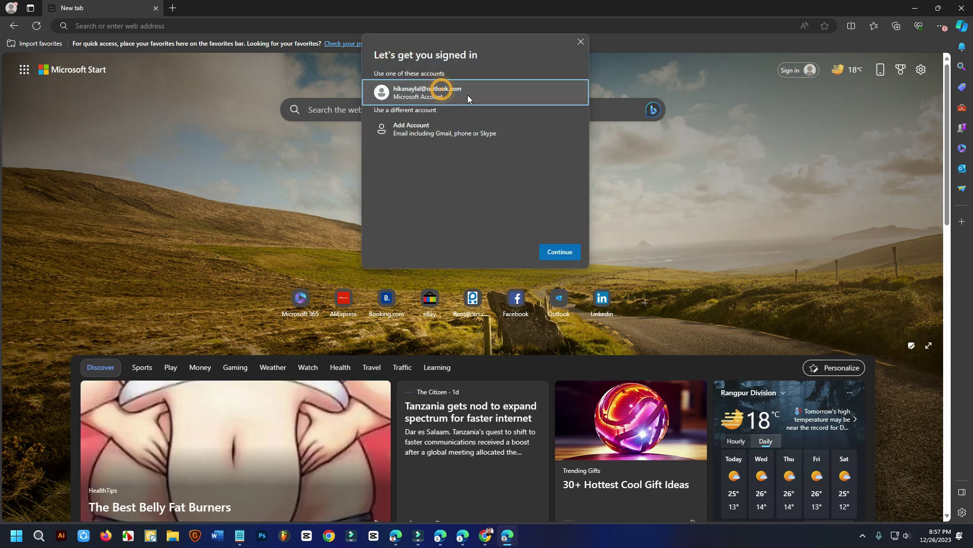
pyautogui.click(555, 252)
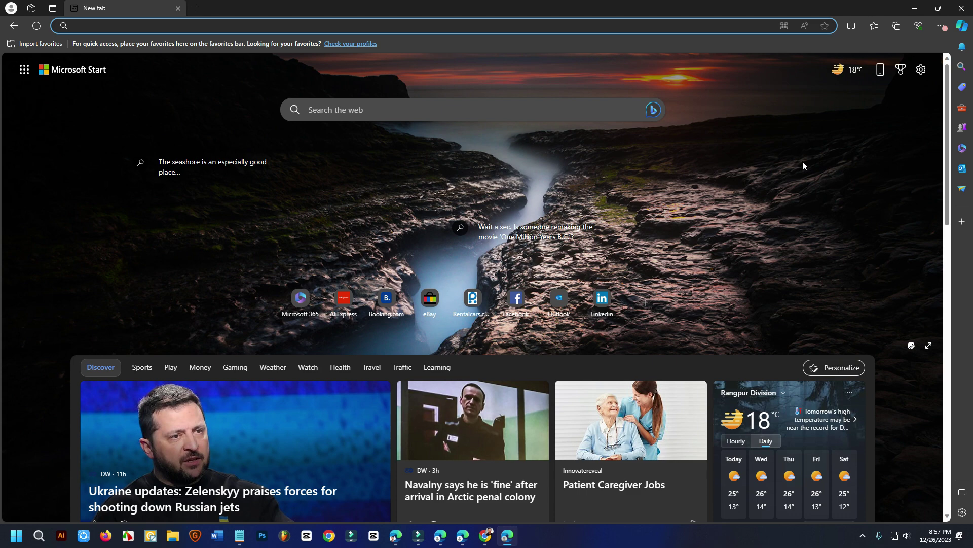
# Step: Check sync status in the profile list, then switch to the Chrome window
pyautogui.click(10, 7)
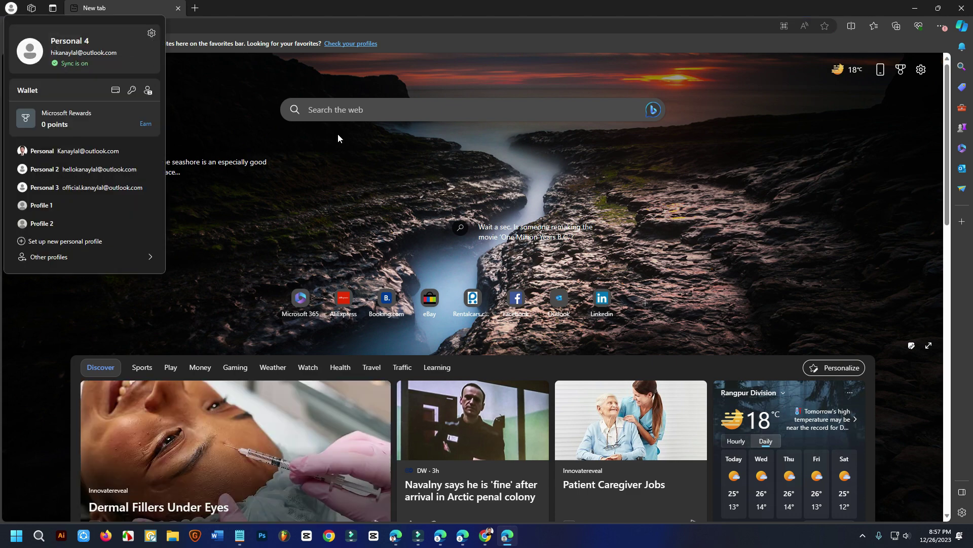
pyautogui.click(556, 202)
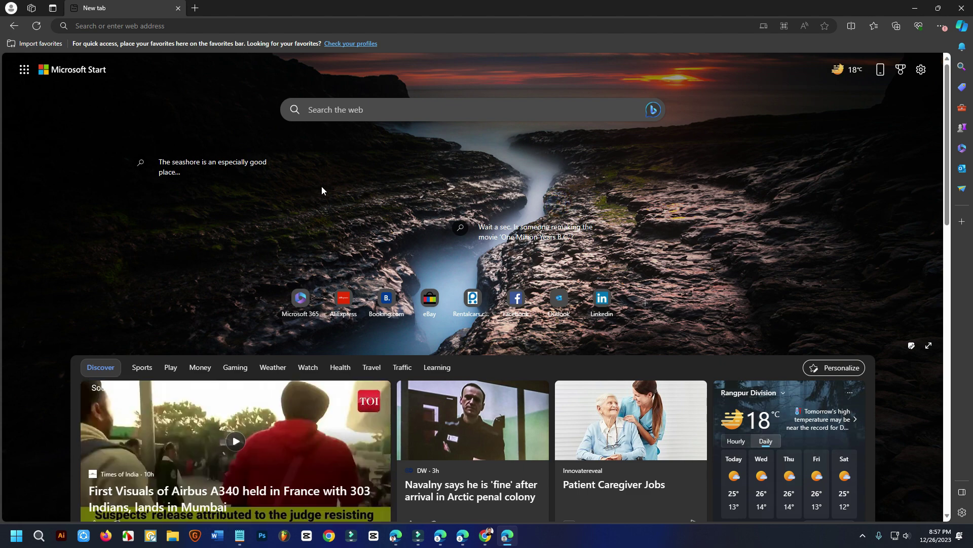
pyautogui.click(486, 536)
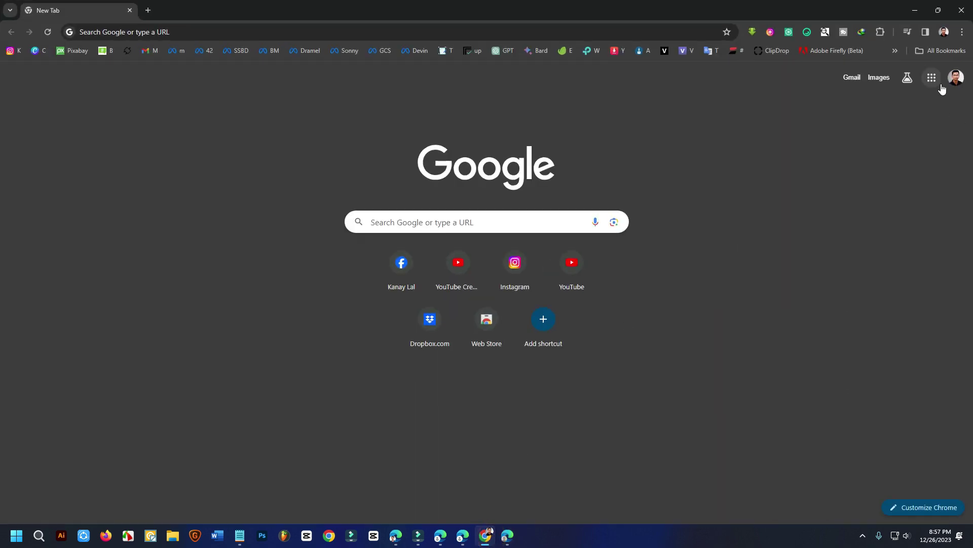
# Step: Open Manage your Google Account from the Chrome avatar, then minimize Chrome
pyautogui.click(939, 84)
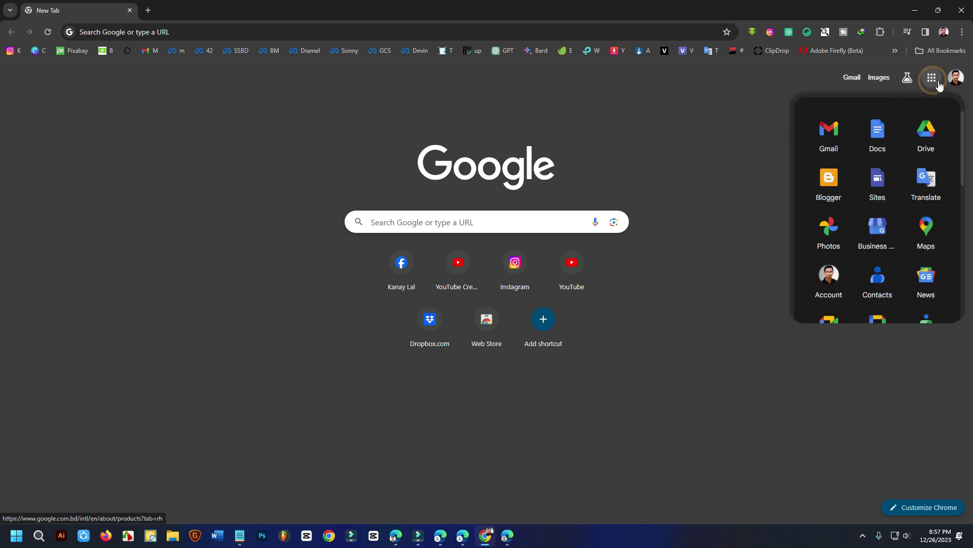
pyautogui.click(956, 77)
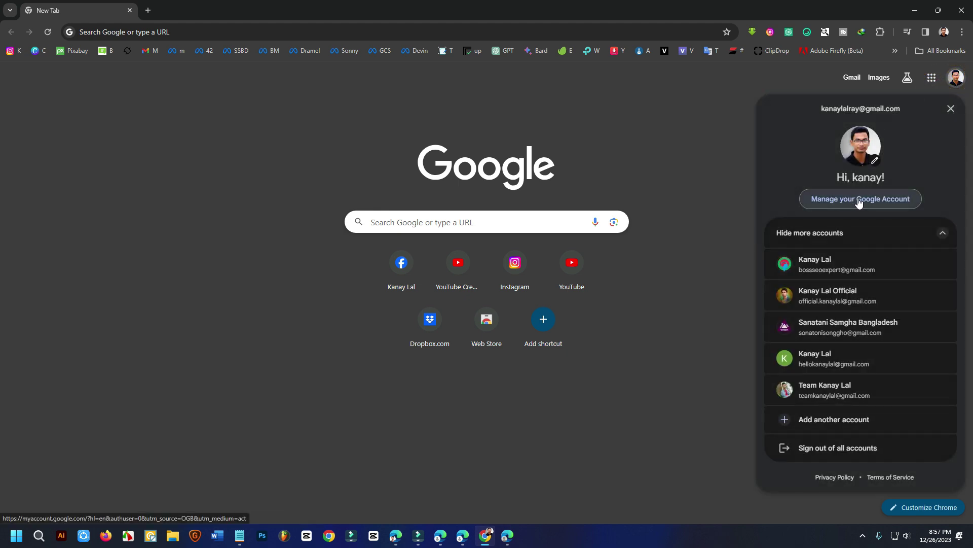
pyautogui.click(858, 199)
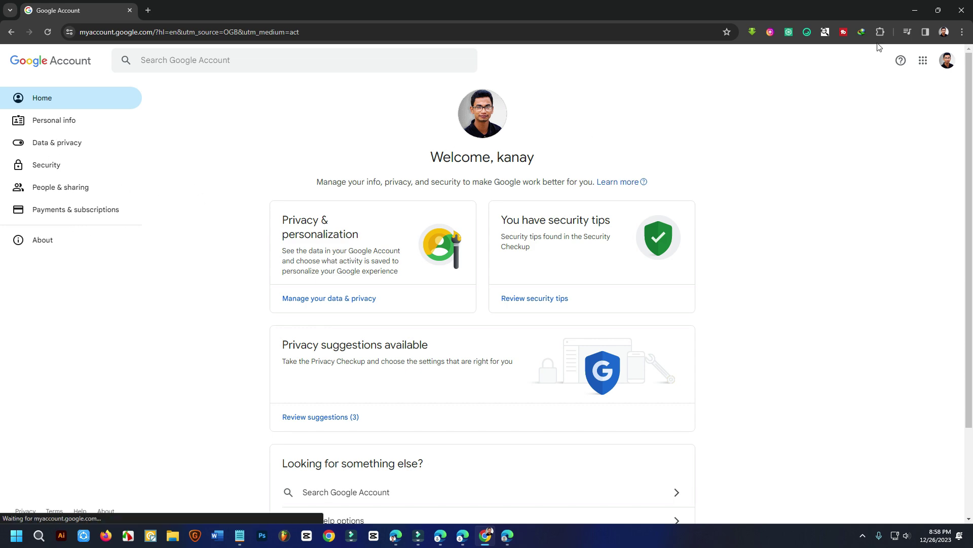
pyautogui.click(915, 10)
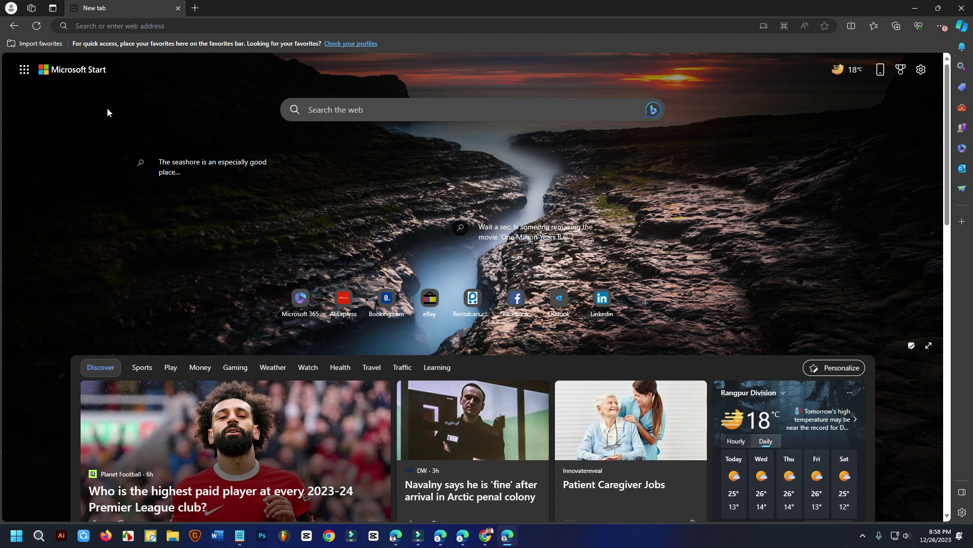
# Step: Go to All Apps from the Microsoft 365 launcher, sign in, and accept the privacy notice
pyautogui.click(24, 69)
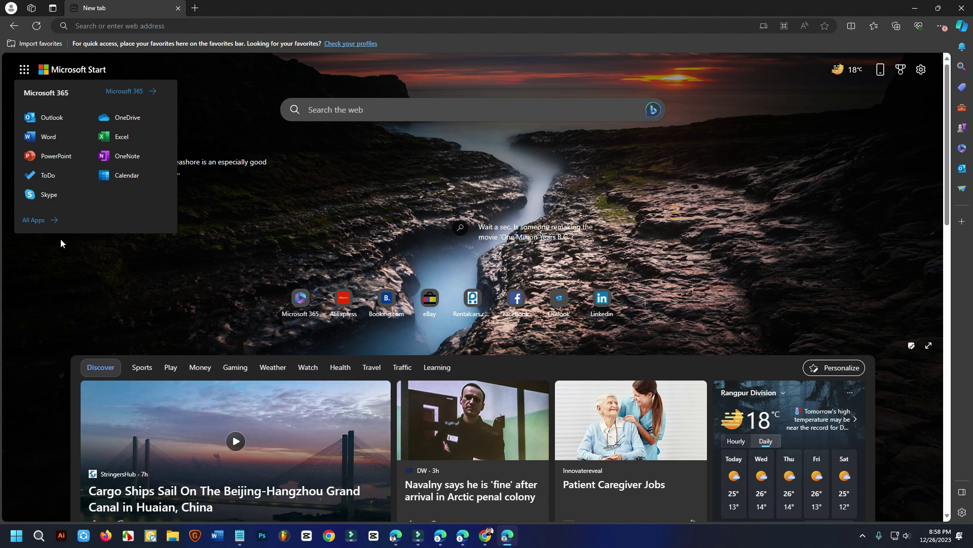
pyautogui.click(34, 221)
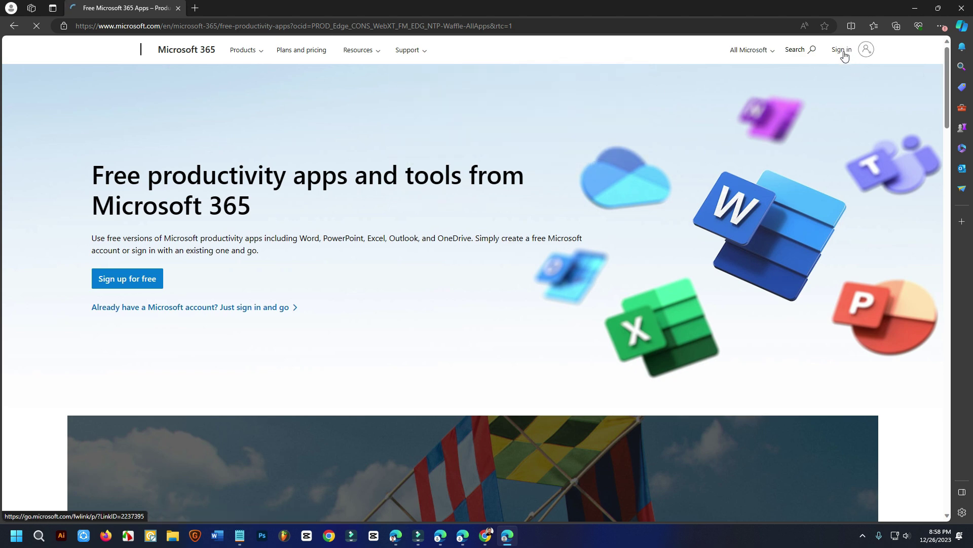
pyautogui.click(844, 54)
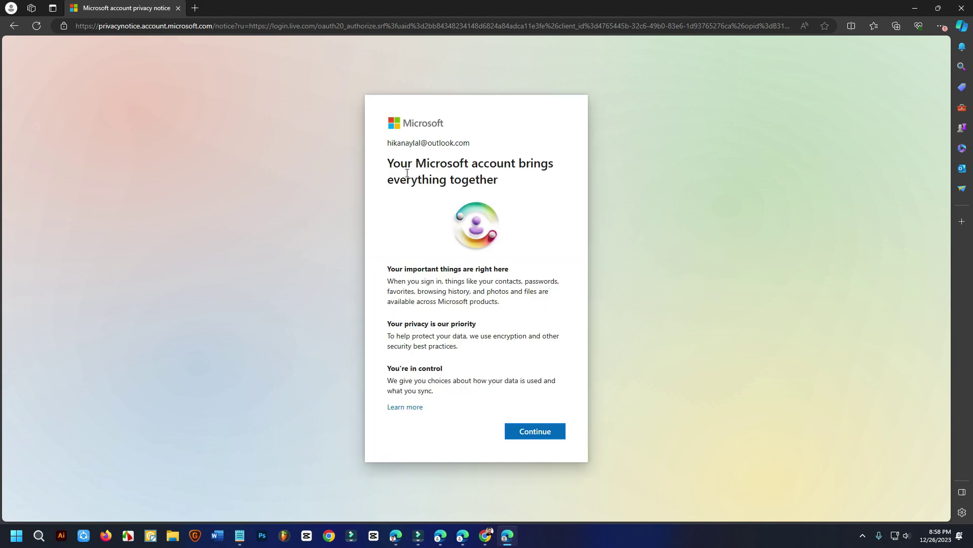
pyautogui.click(541, 432)
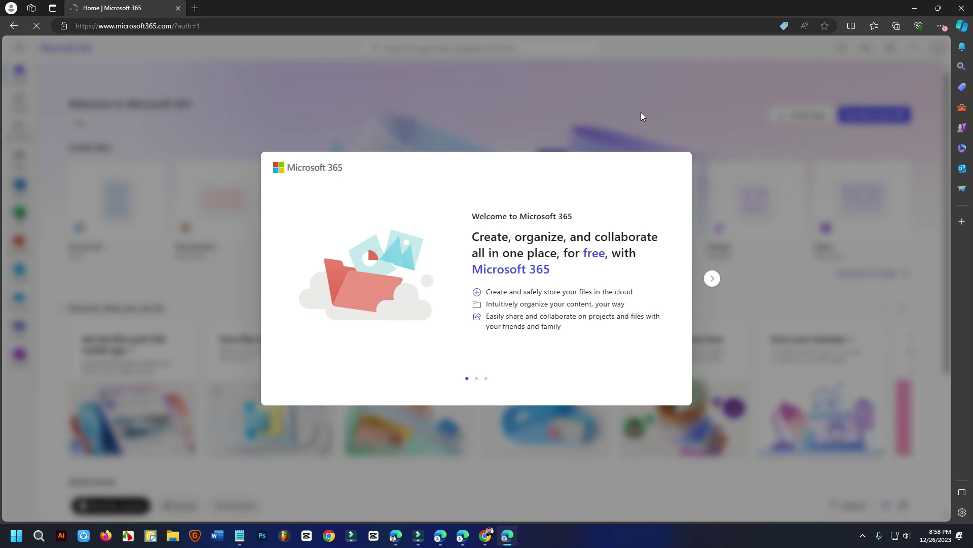
# Step: Click through and close the welcome slides, then skip the Microsoft 365 tour tip
pyautogui.click(713, 278)
pyautogui.click(714, 279)
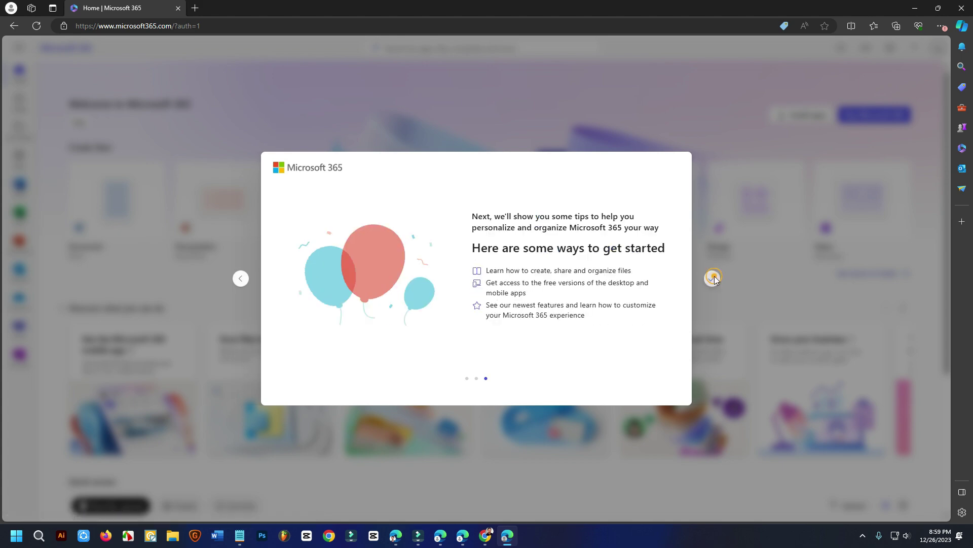
pyautogui.click(714, 279)
pyautogui.click(198, 247)
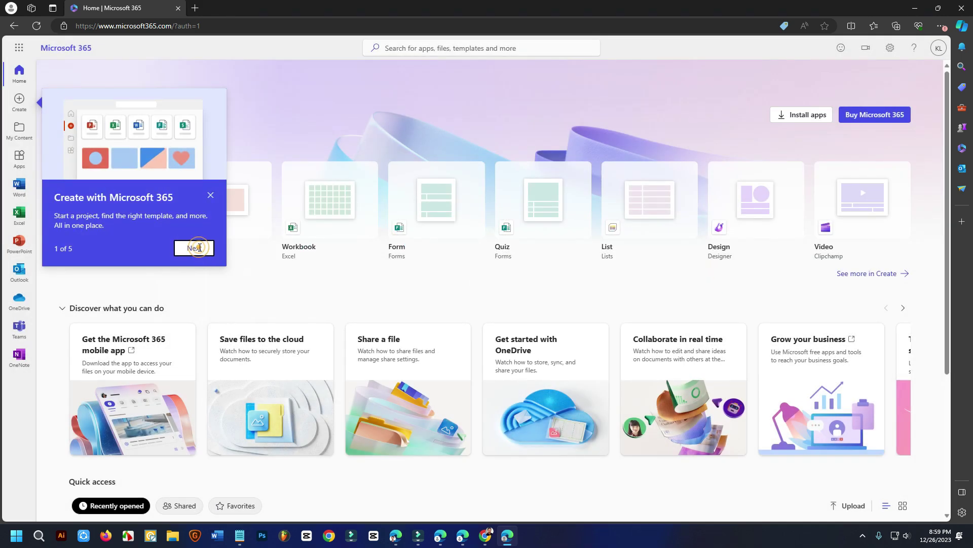
pyautogui.click(210, 223)
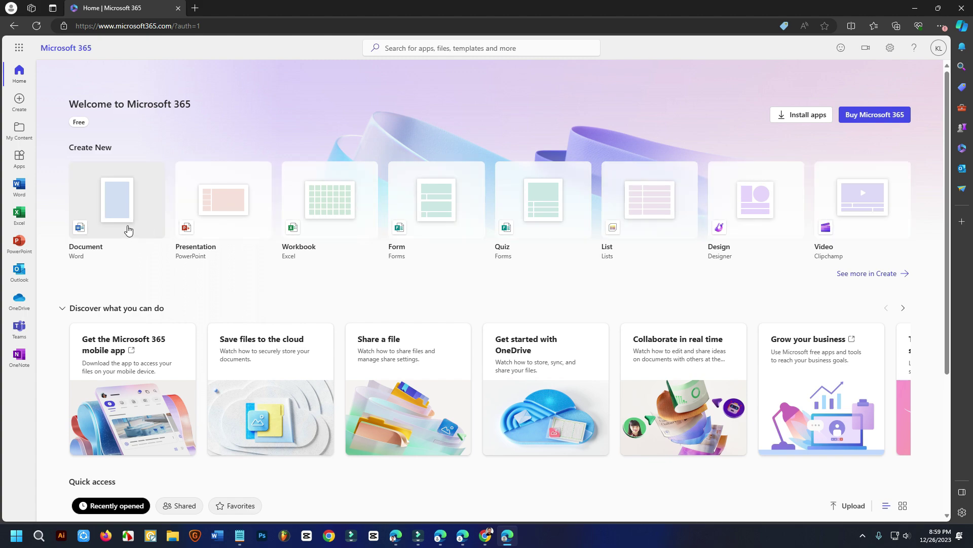
# Step: Open My Microsoft account from the KL account avatar menu
pyautogui.scroll(-4, 363, 236)
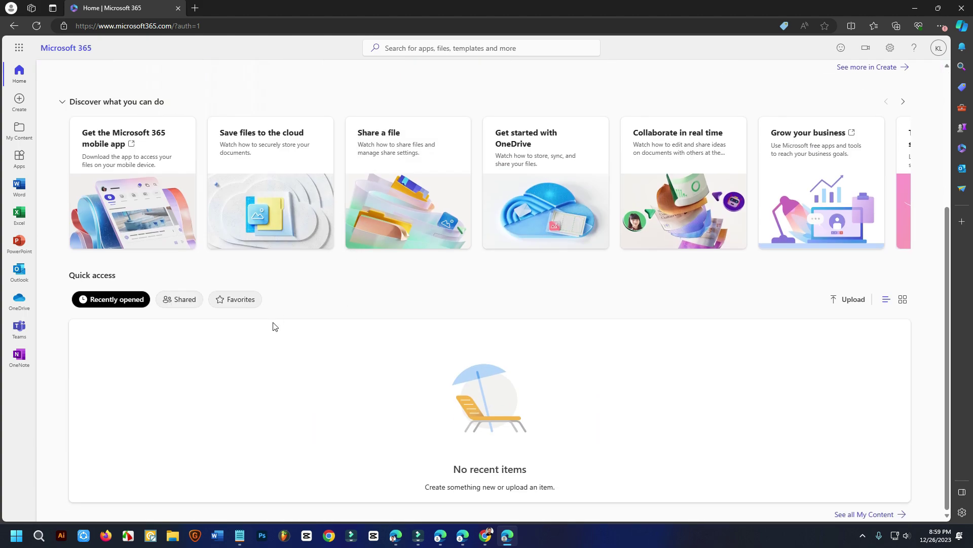
pyautogui.scroll(4, 274, 326)
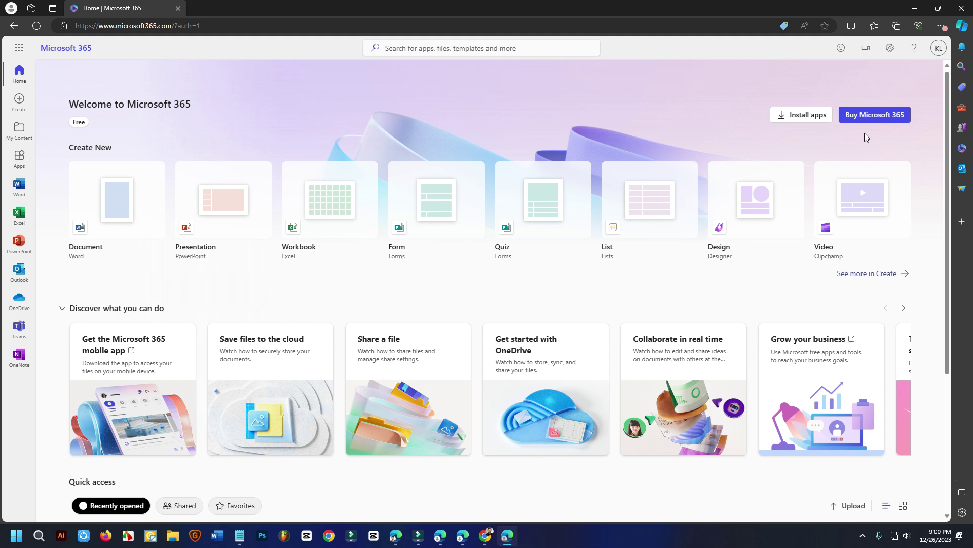
pyautogui.click(890, 49)
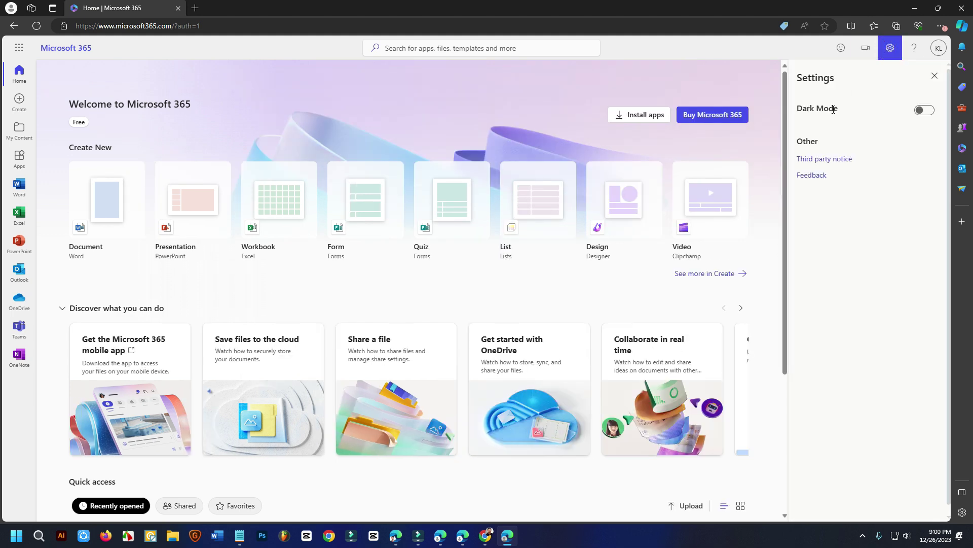
pyautogui.click(939, 48)
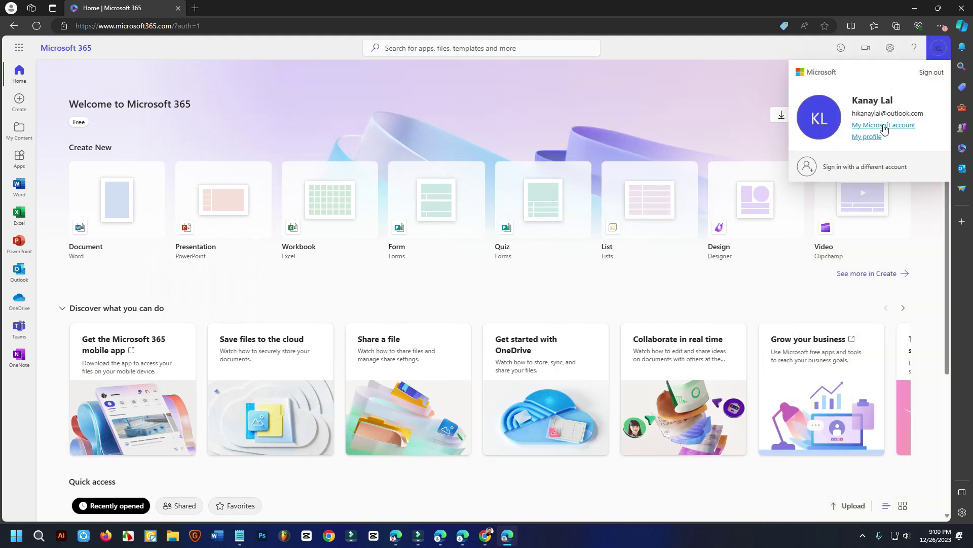
pyautogui.click(887, 127)
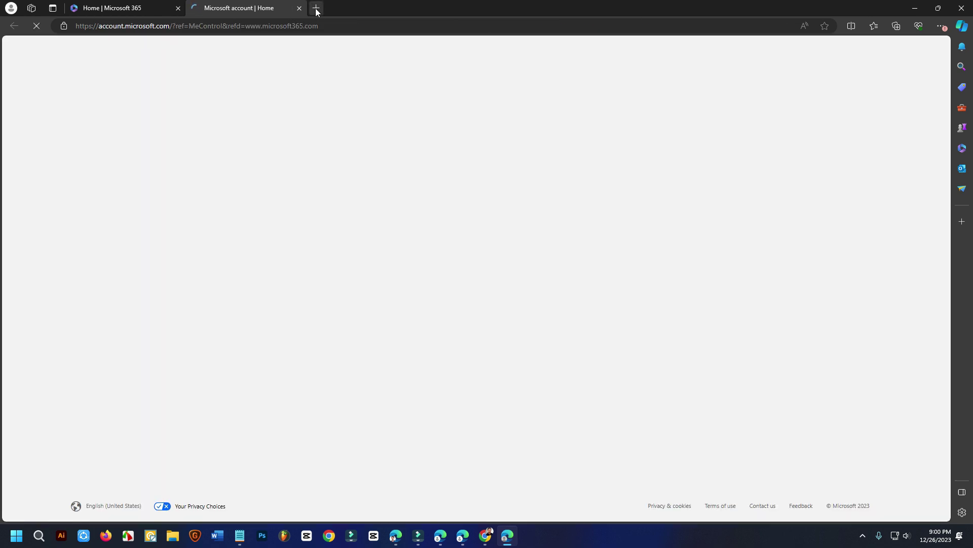
# Step: Open a spare empty tab, then return to the Microsoft account page
pyautogui.click(316, 8)
pyautogui.click(242, 6)
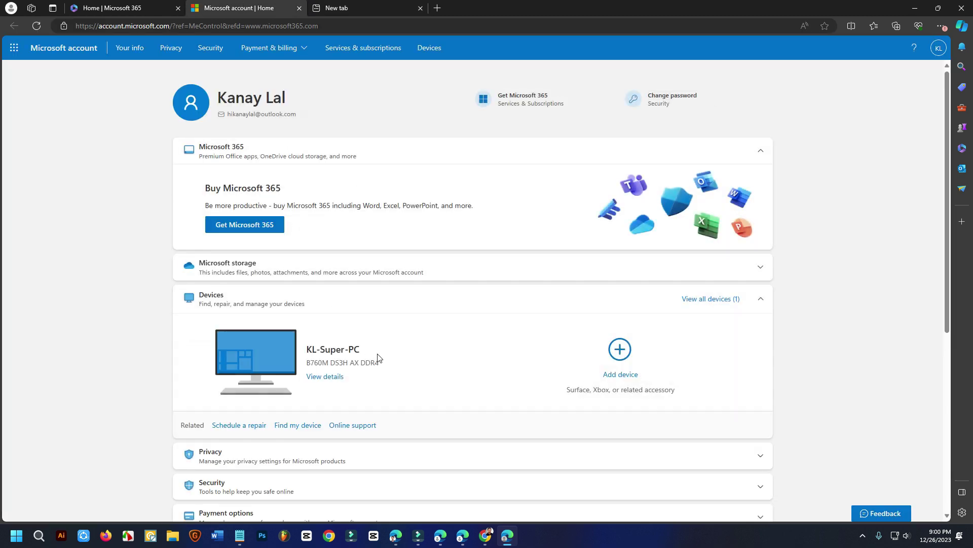
pyautogui.scroll(-4, 450, 344)
pyautogui.scroll(3, 413, 330)
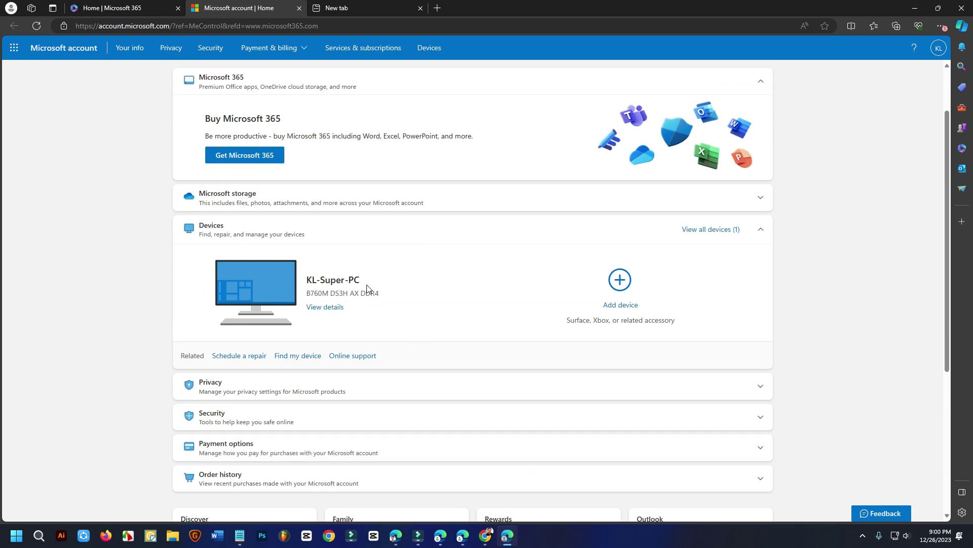
# Step: Expand the Security section to show account protection options, then close the empty tab
pyautogui.click(760, 422)
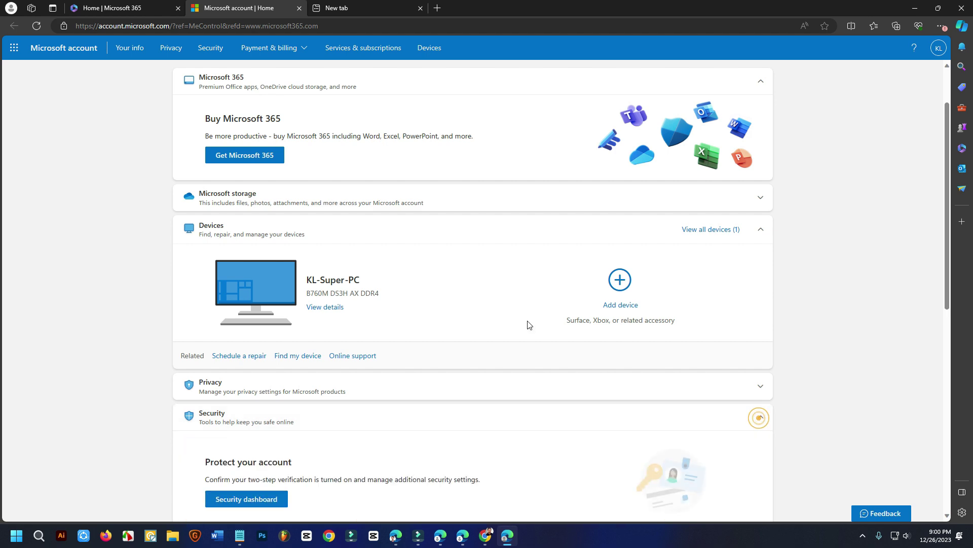
pyautogui.scroll(-5, 526, 324)
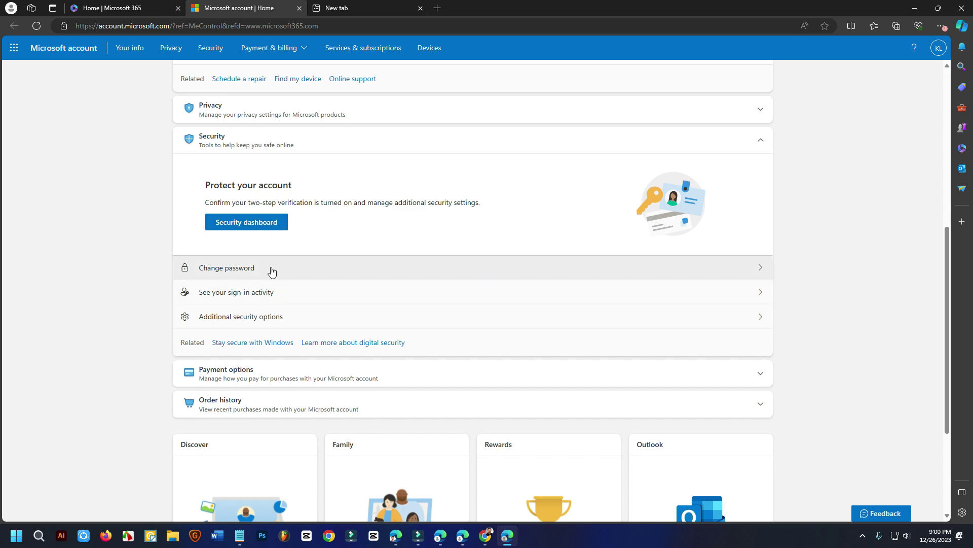
pyautogui.scroll(-3, 275, 269)
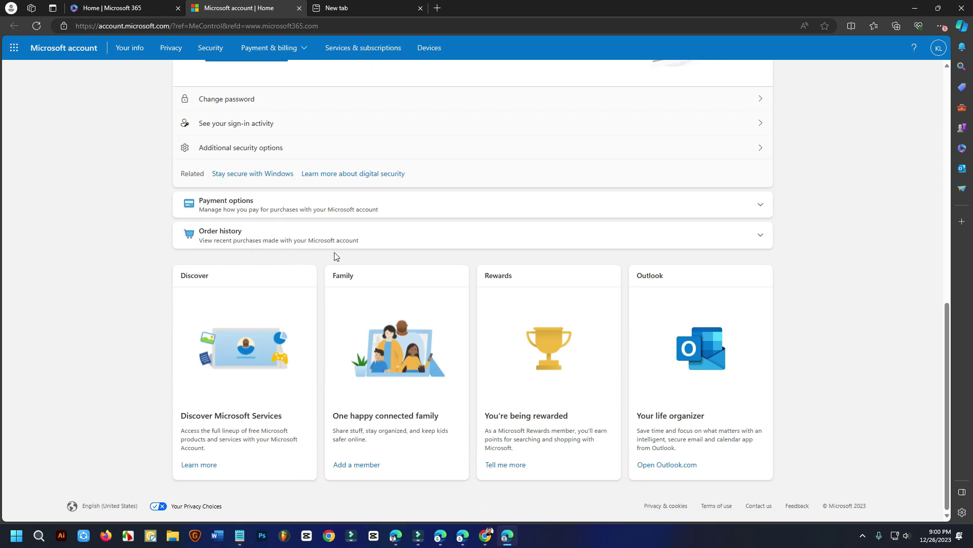
pyautogui.scroll(8, 439, 256)
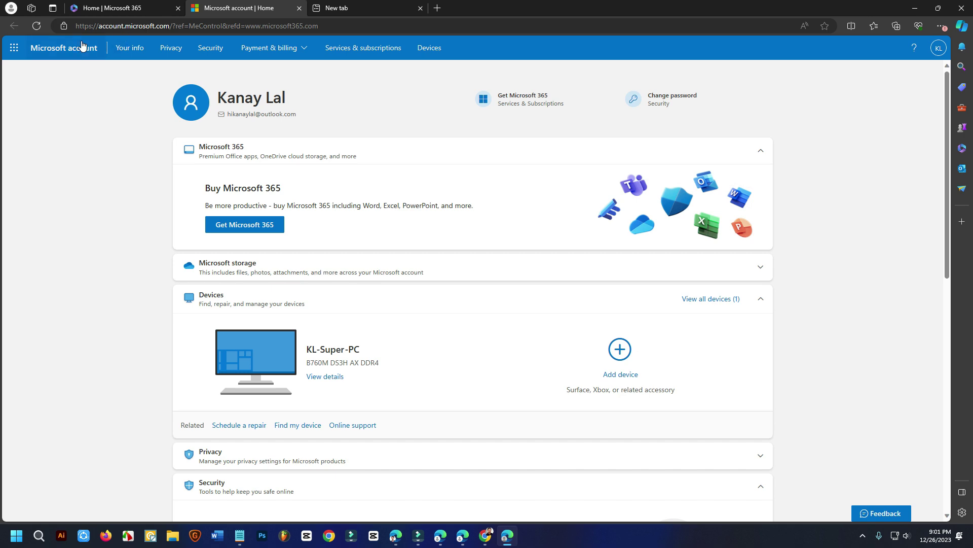
pyautogui.scroll(-8, 551, 235)
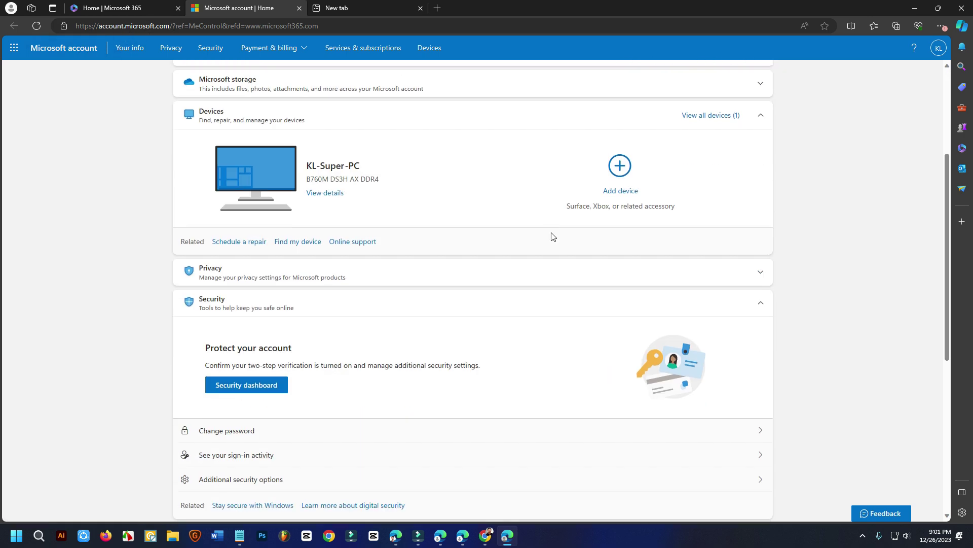
pyautogui.scroll(8, 553, 238)
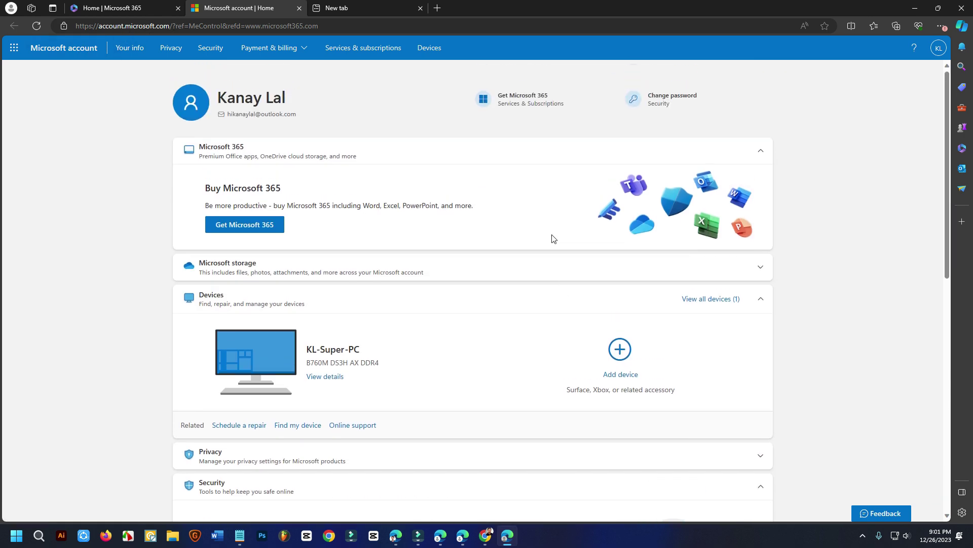
pyautogui.click(420, 8)
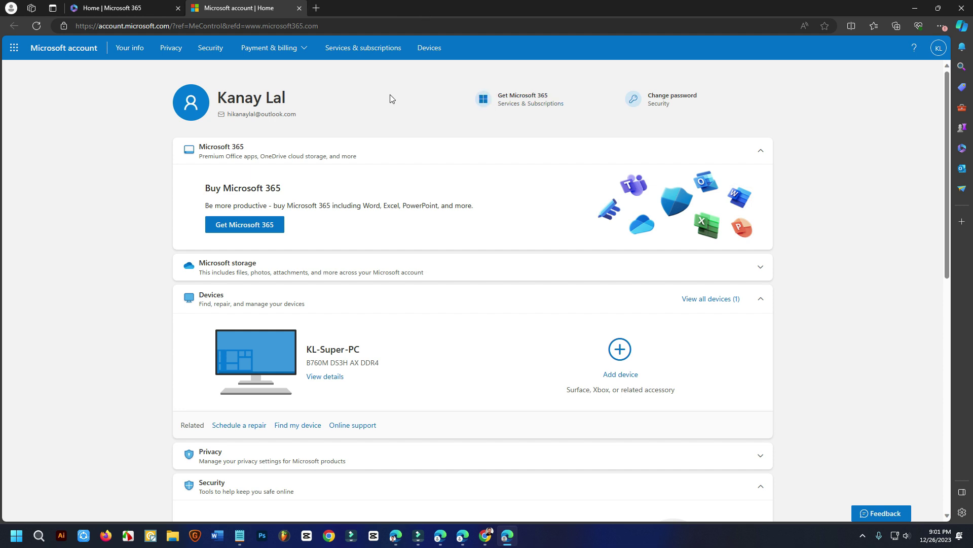